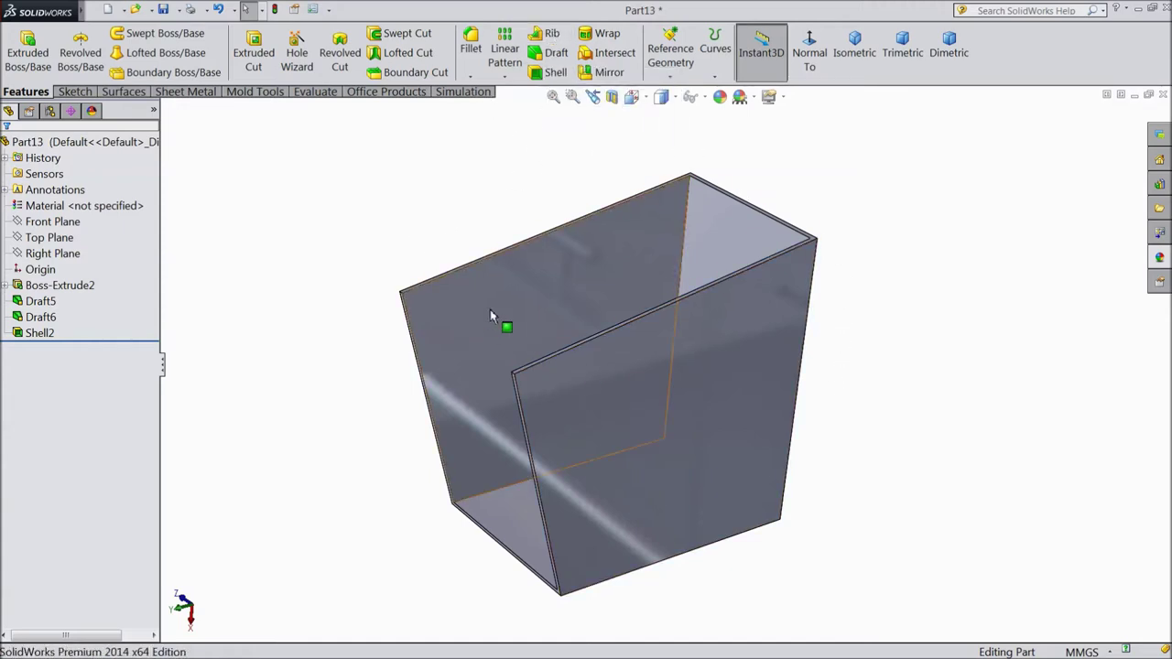
- Orbit and zoom the box to look into its open interior
mouse_move(384, 234)
middle_mouse_down()
mouse_move(404, 250)
mouse_move(404, 217)
middle_mouse_up()
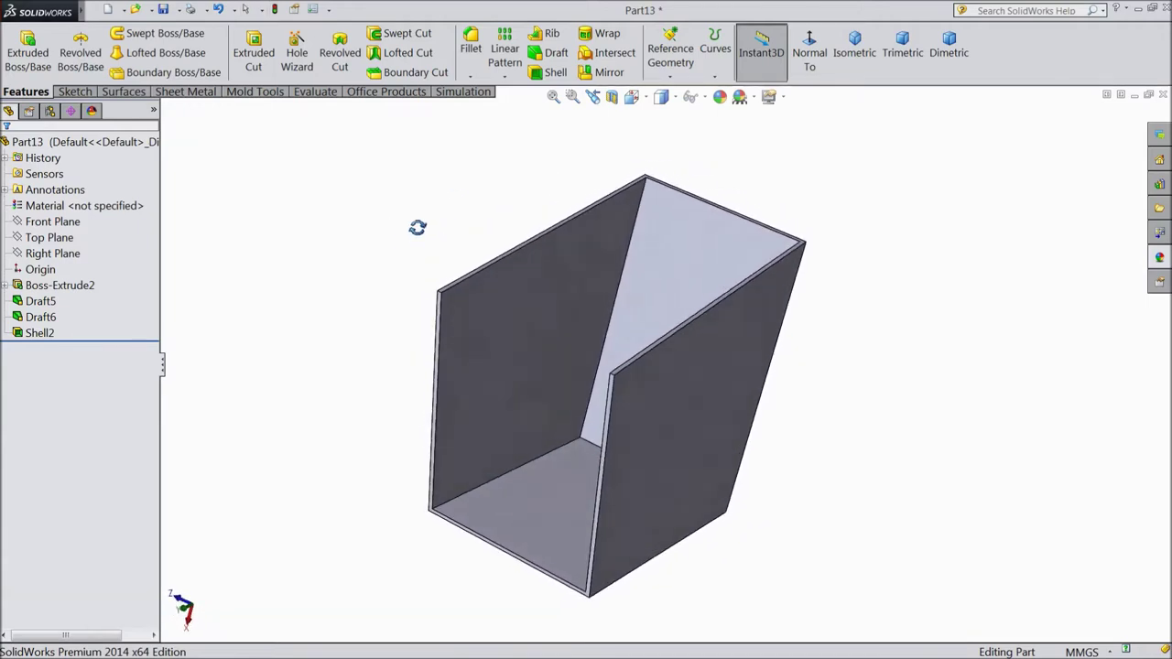
middle_click_drag(404, 217, 390, 276)
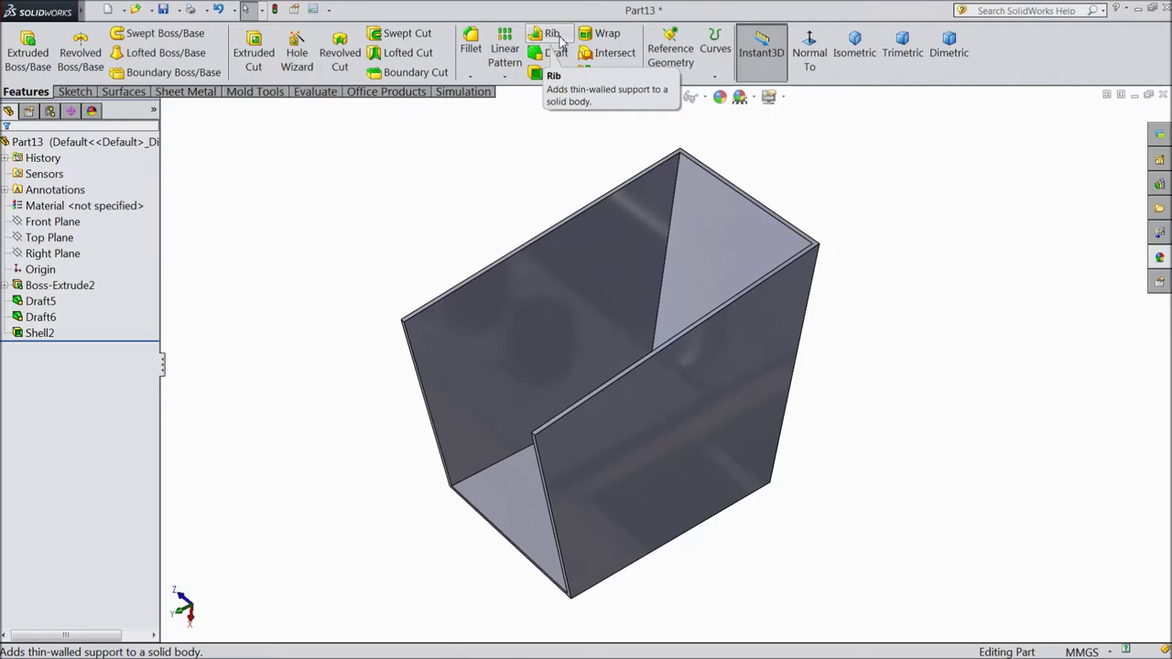
scroll(586, 229, "down", 2)
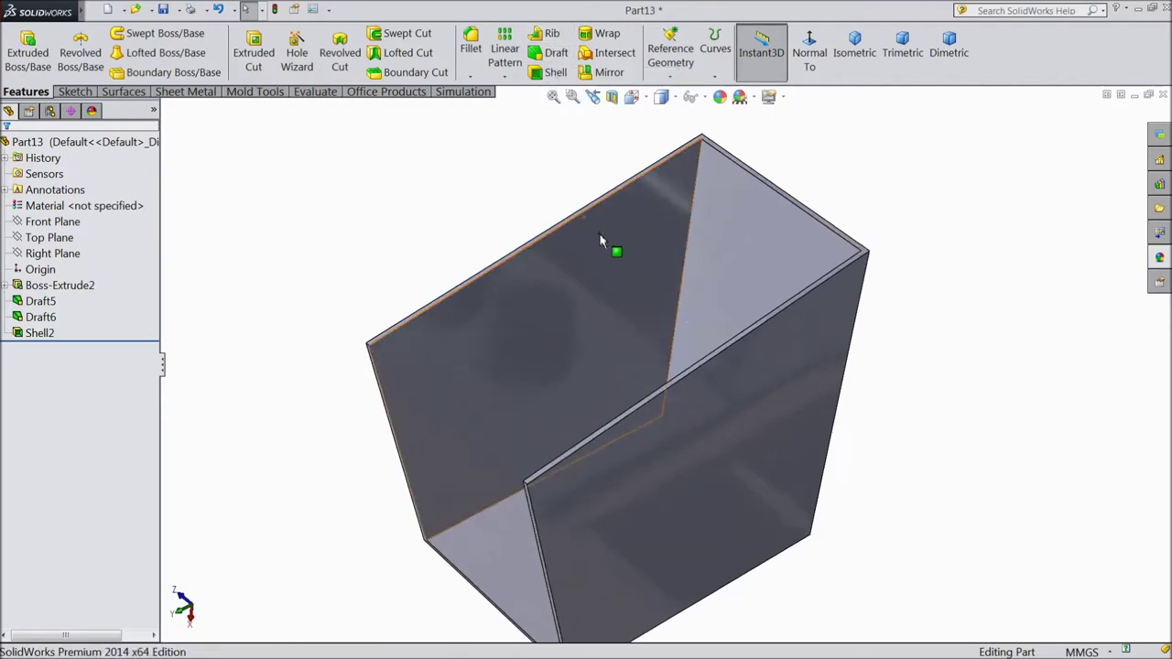
scroll(612, 248, "down", 2)
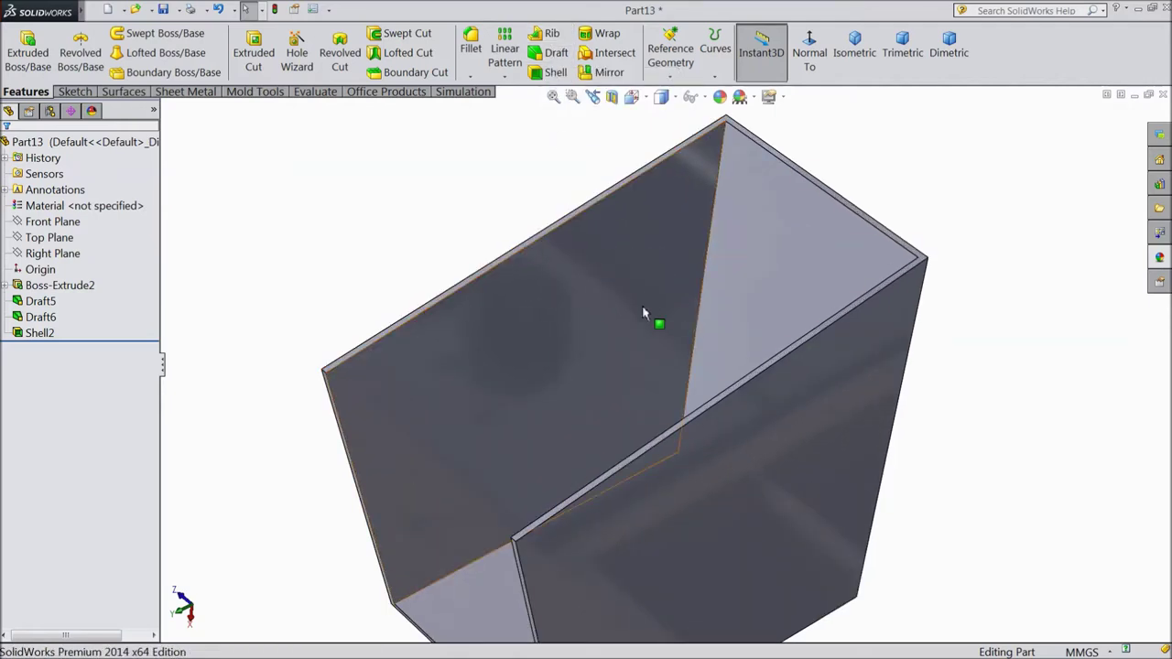
scroll(614, 340, "up", 2)
scroll(607, 332, "up", 2)
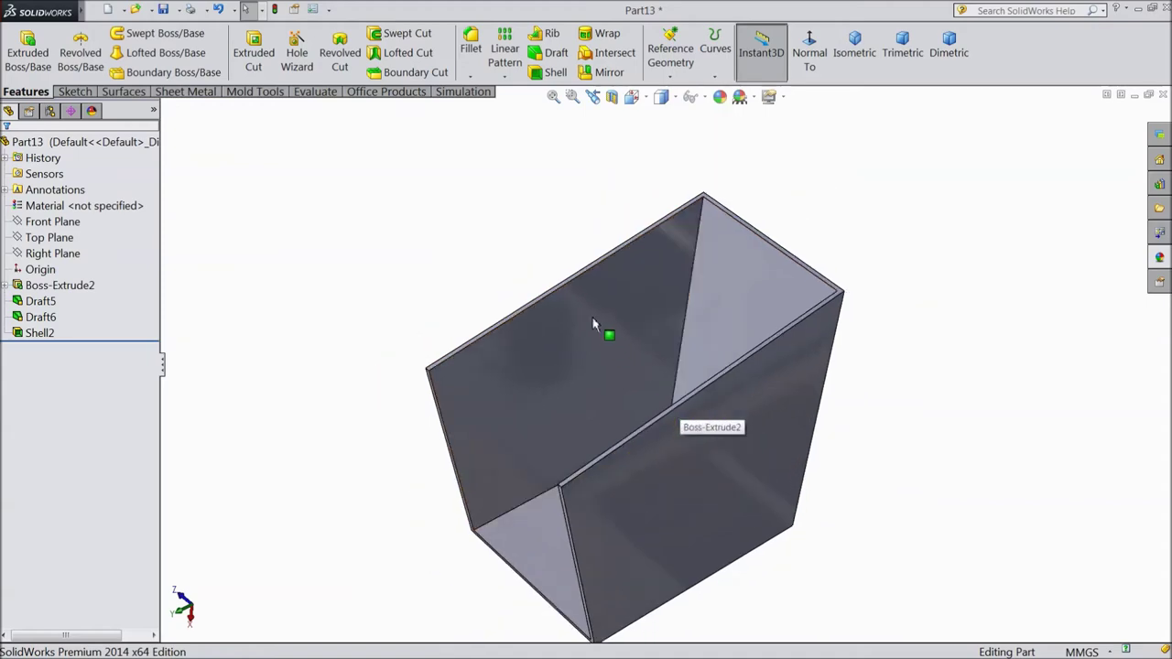
middle_click_drag(484, 235, 477, 294)
scroll(646, 332, "down", 3)
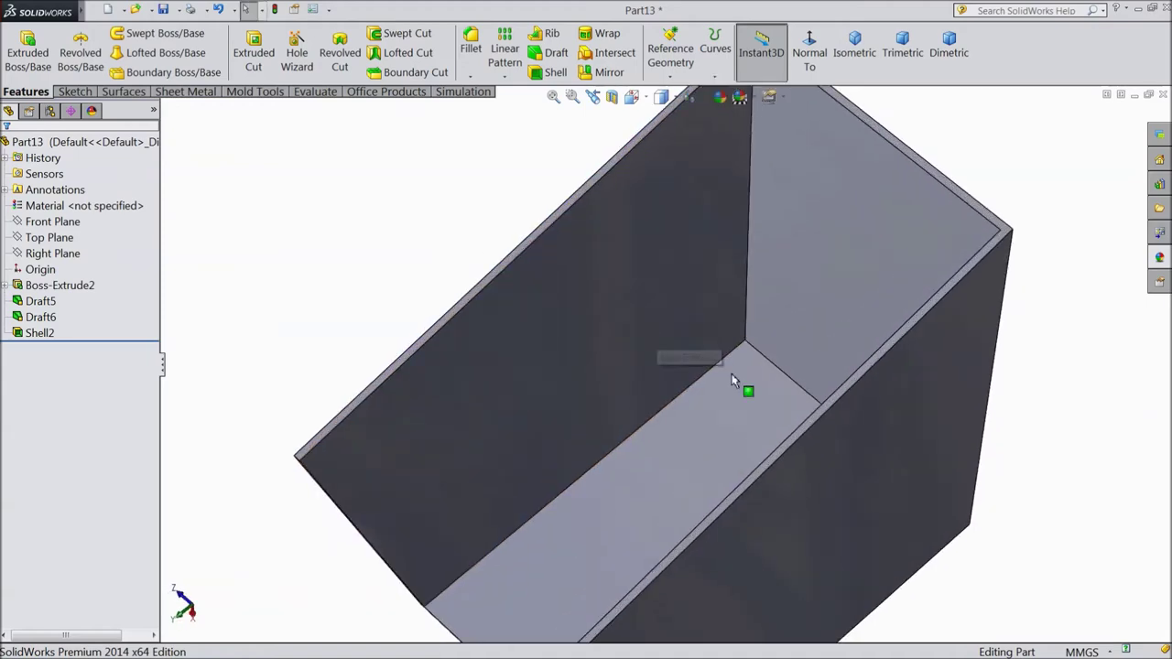
- Sketch a line on the top rim spanning the opening from one side wall to the other
left_click(811, 424)
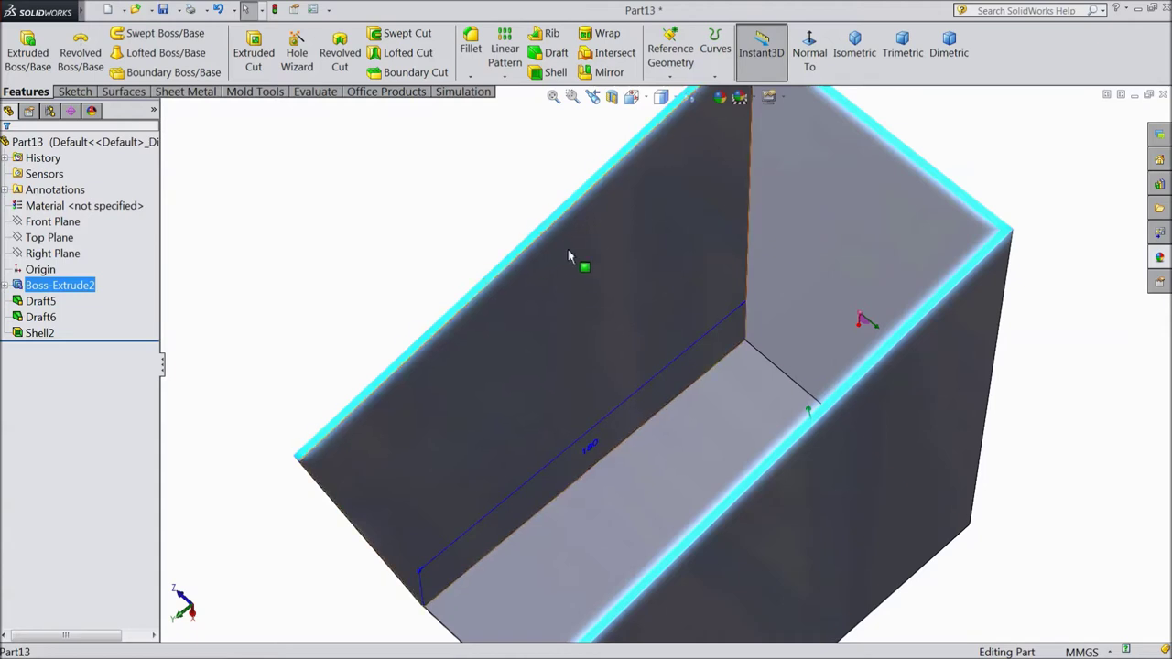
left_click(73, 92)
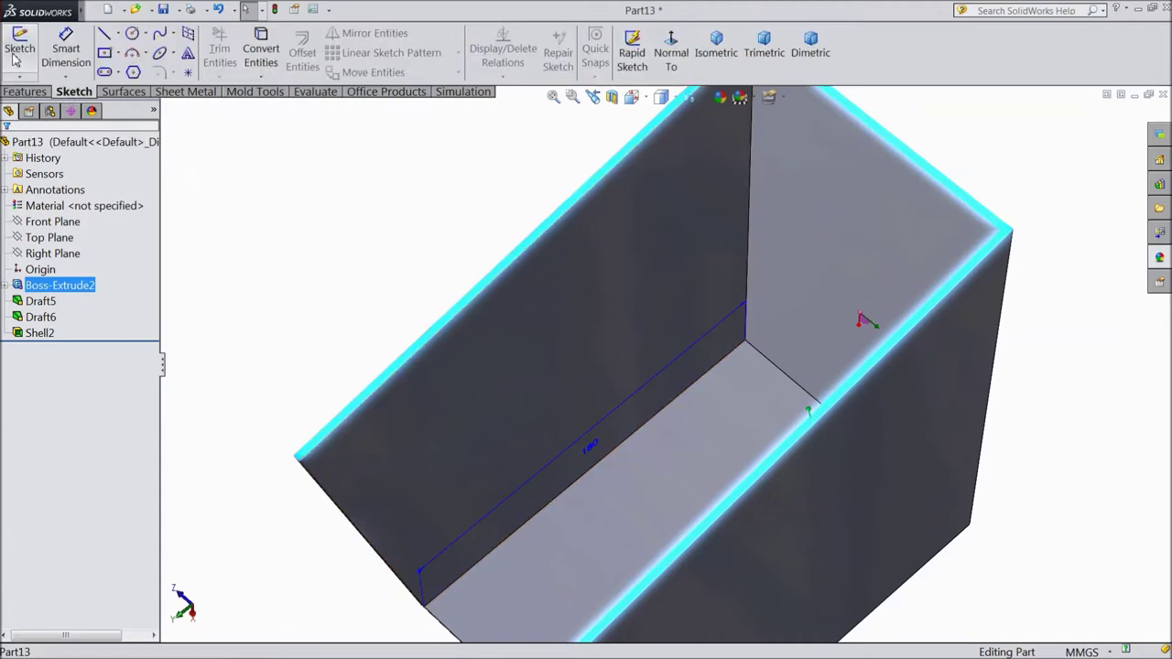
left_click(19, 45)
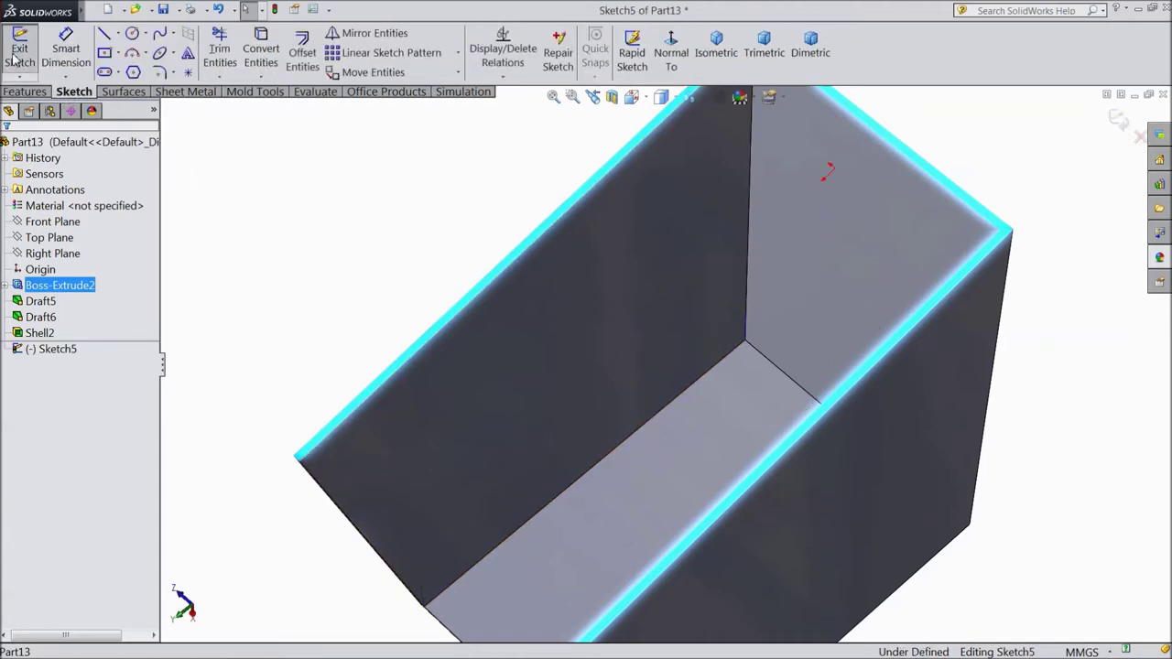
left_click(105, 33)
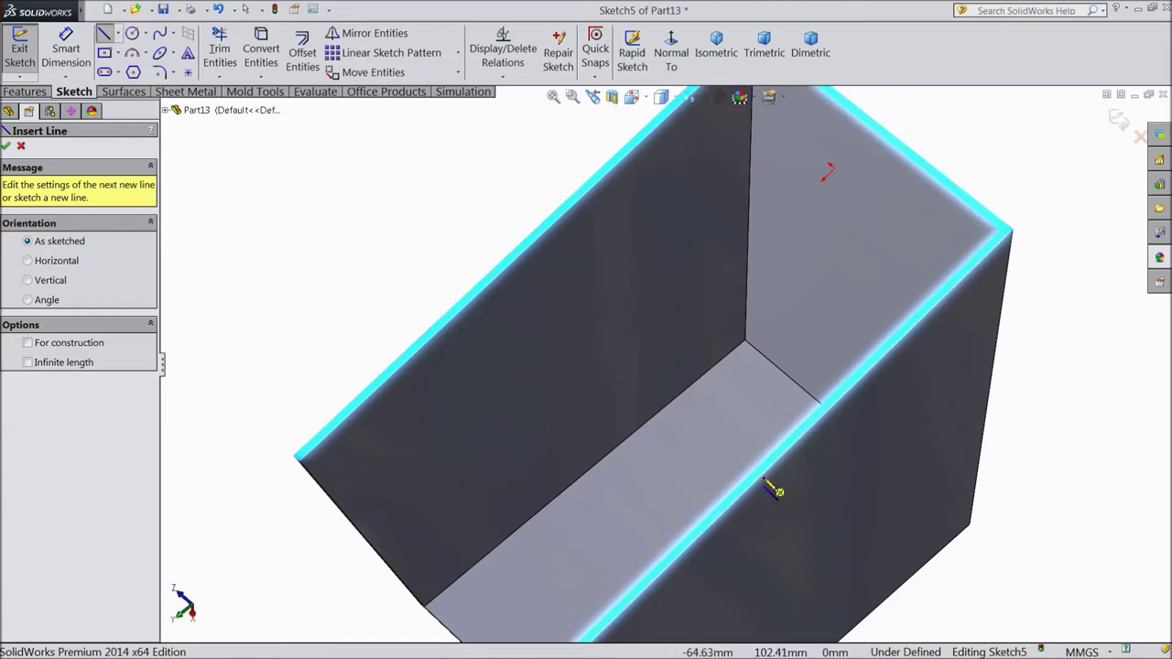
key("z")
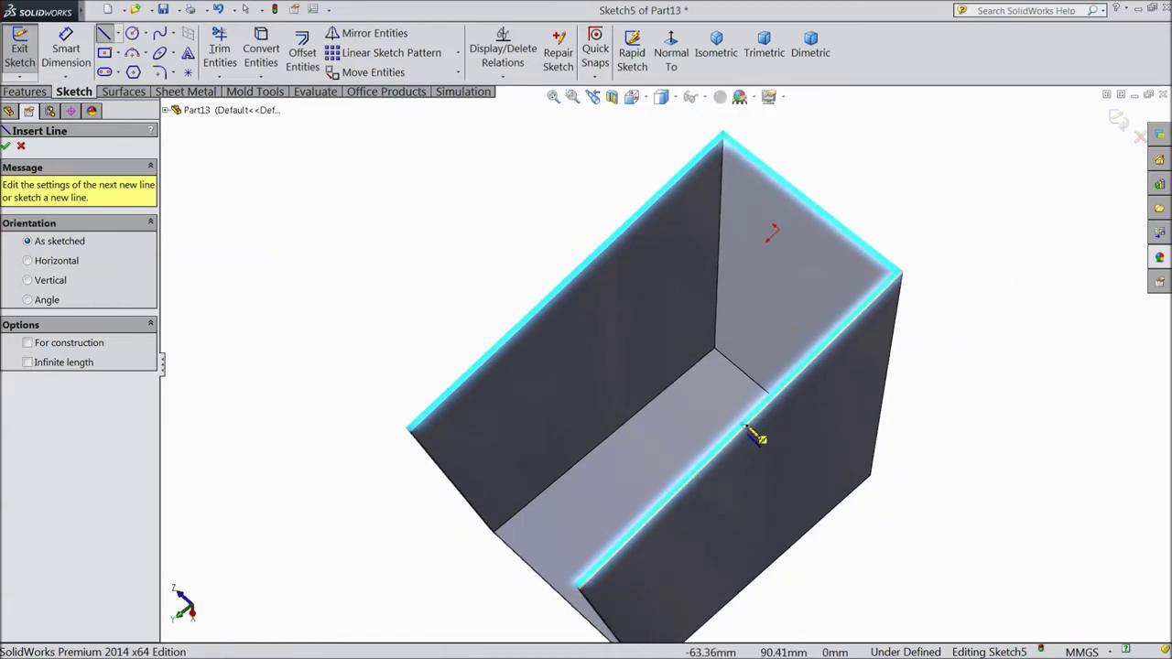
left_click(743, 425)
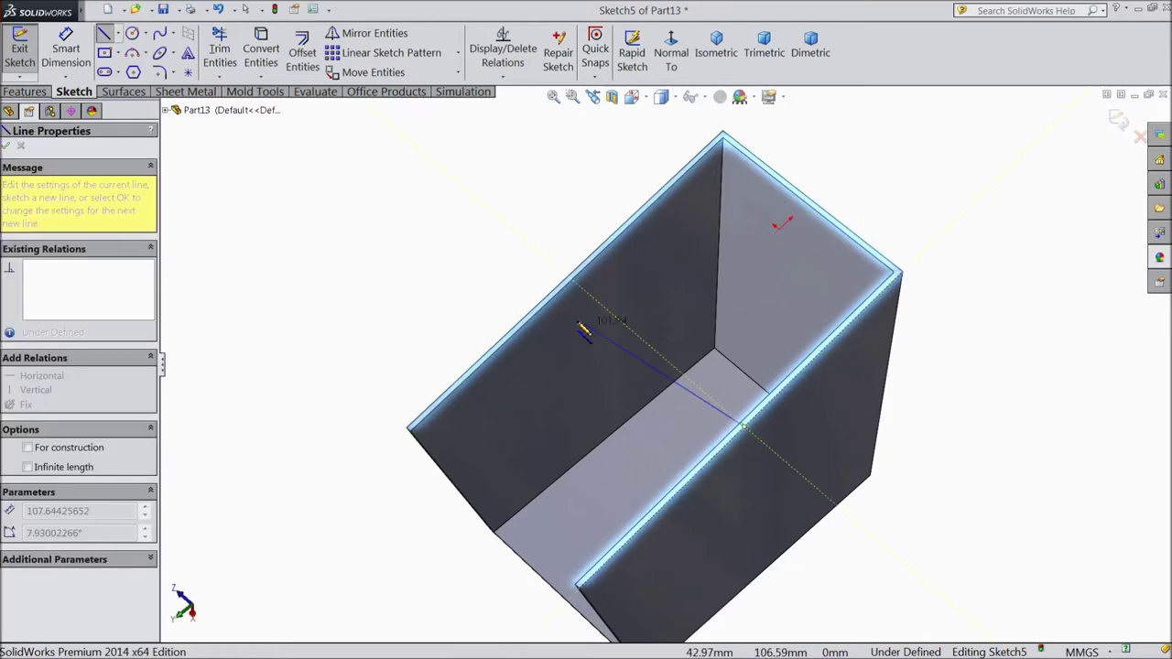
left_click(569, 277)
right_click(444, 229)
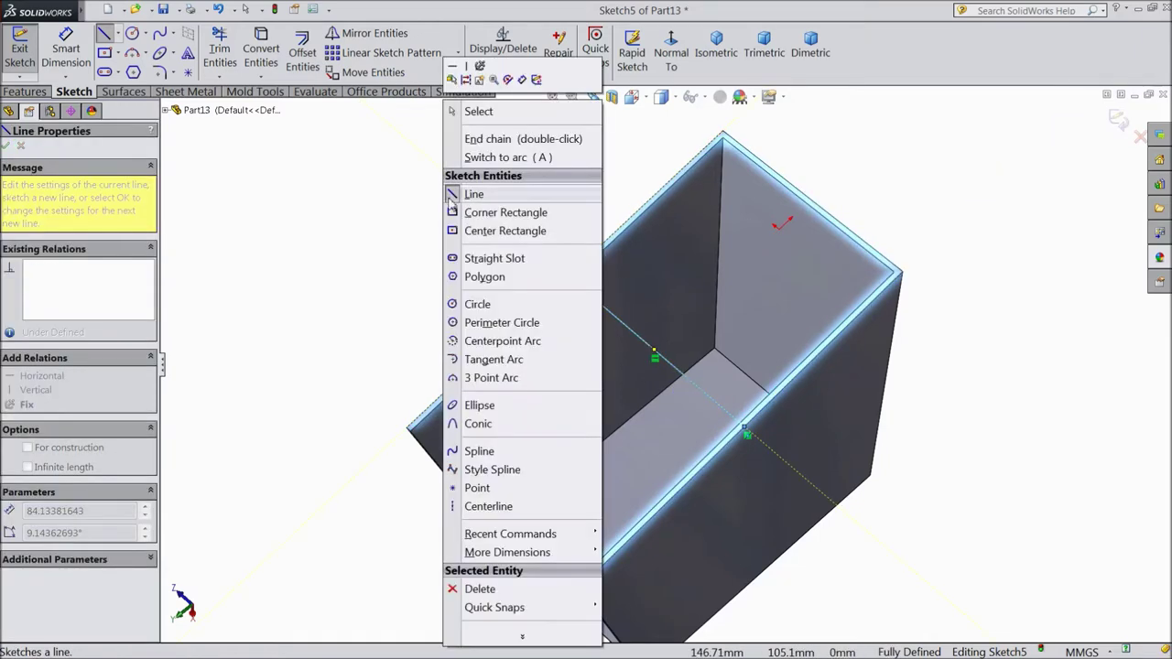
left_click(477, 114)
mouse_move(437, 205)
middle_mouse_down()
mouse_move(443, 130)
mouse_move(524, 216)
middle_mouse_up()
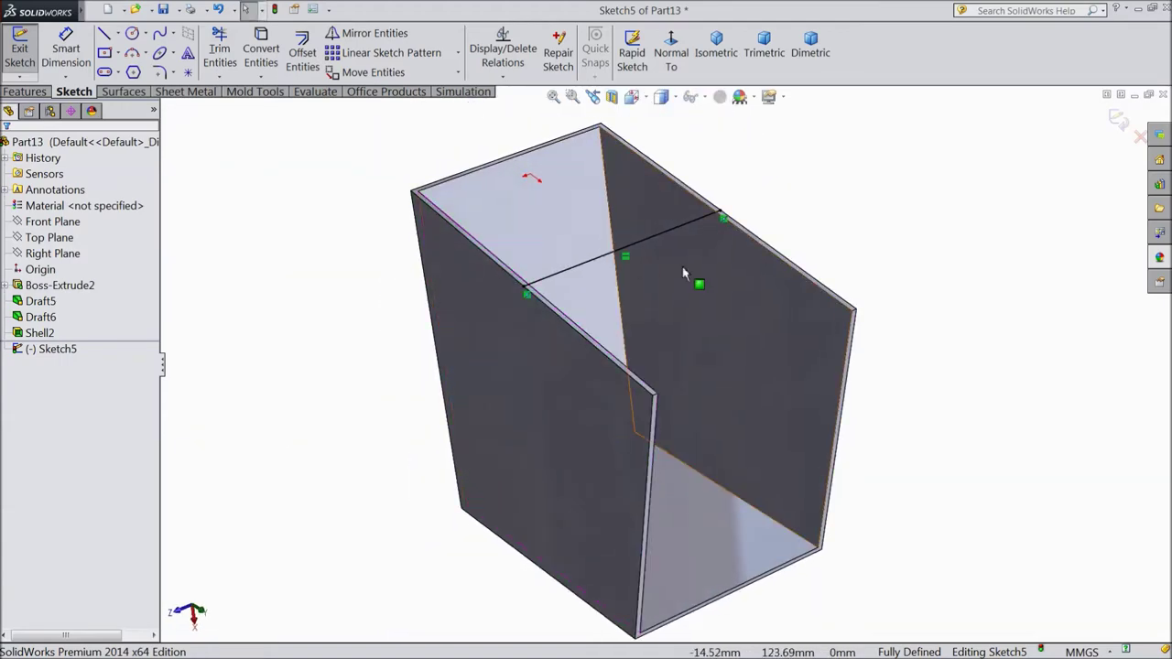
scroll(682, 266, "down", 2)
left_click(26, 91)
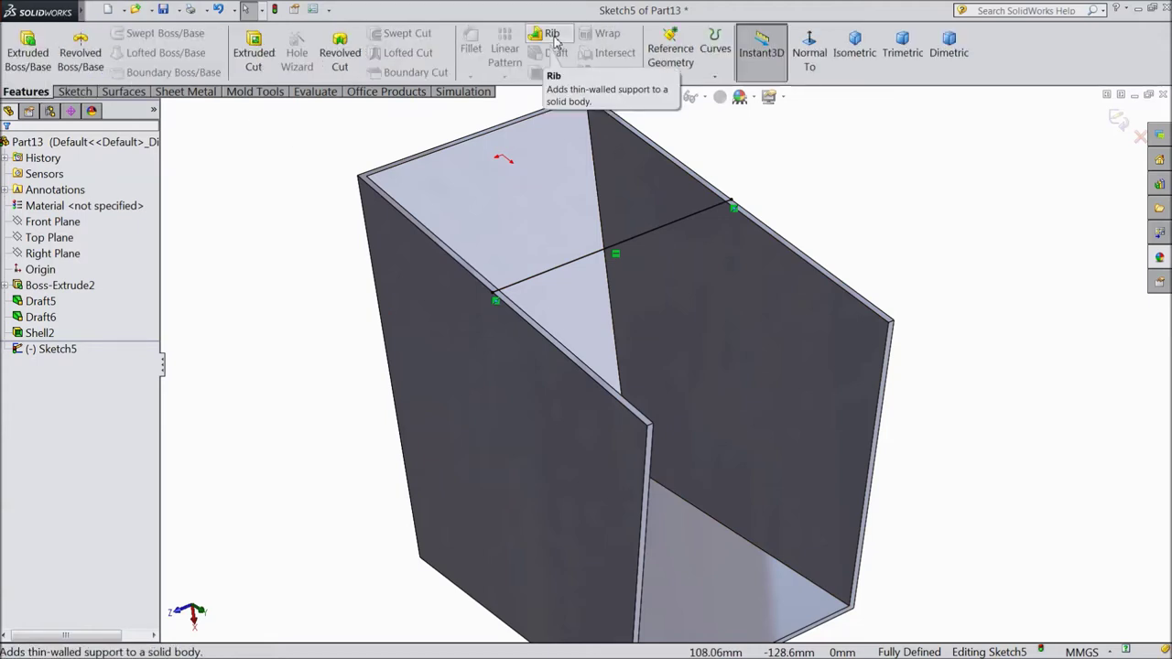
- Start a Rib from Sketch5 with the extrusion normal to the sketch
left_click(552, 34)
scroll(677, 257, "down", 1)
scroll(628, 257, "down", 1)
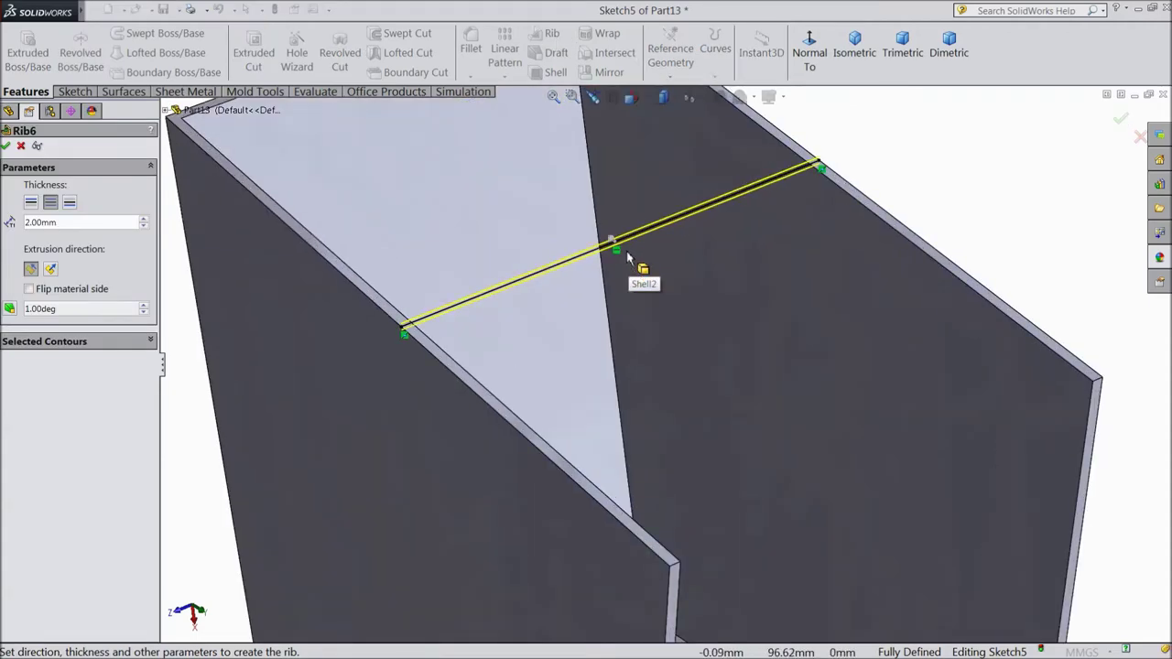
mouse_move(972, 210)
middle_mouse_down()
mouse_move(995, 164)
mouse_move(1018, 205)
mouse_move(970, 170)
middle_mouse_up()
scroll(1022, 204, "up", 2)
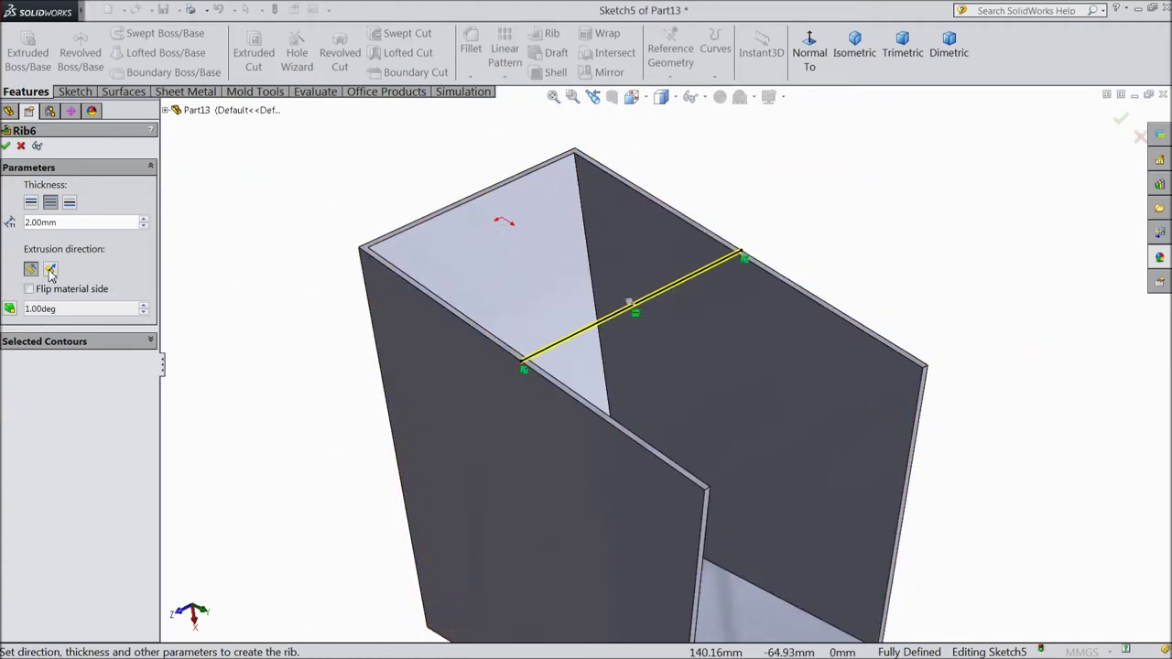
left_click(50, 269)
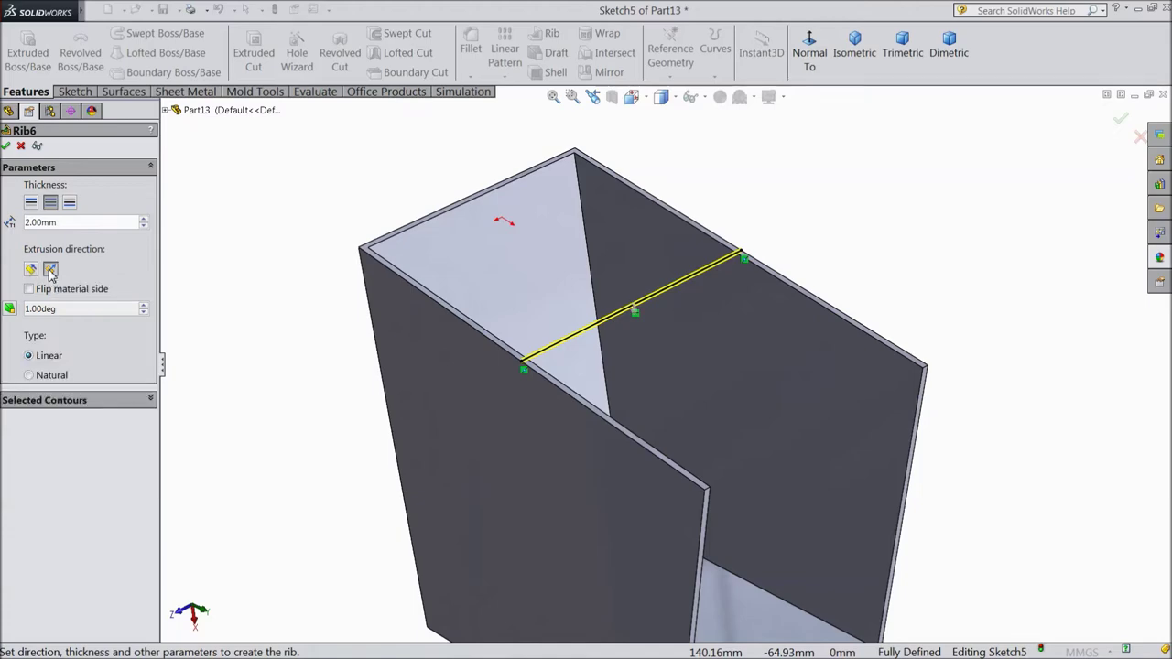
scroll(641, 325, "down", 4)
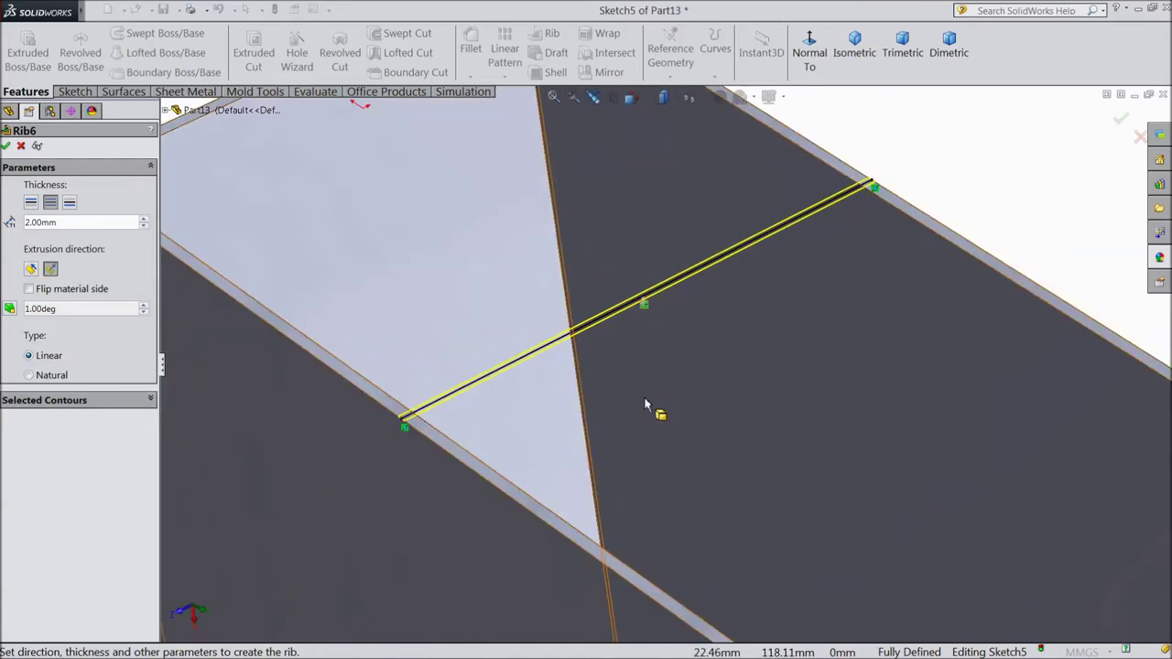
scroll(706, 240, "up", 2)
scroll(1034, 164, "up", 2)
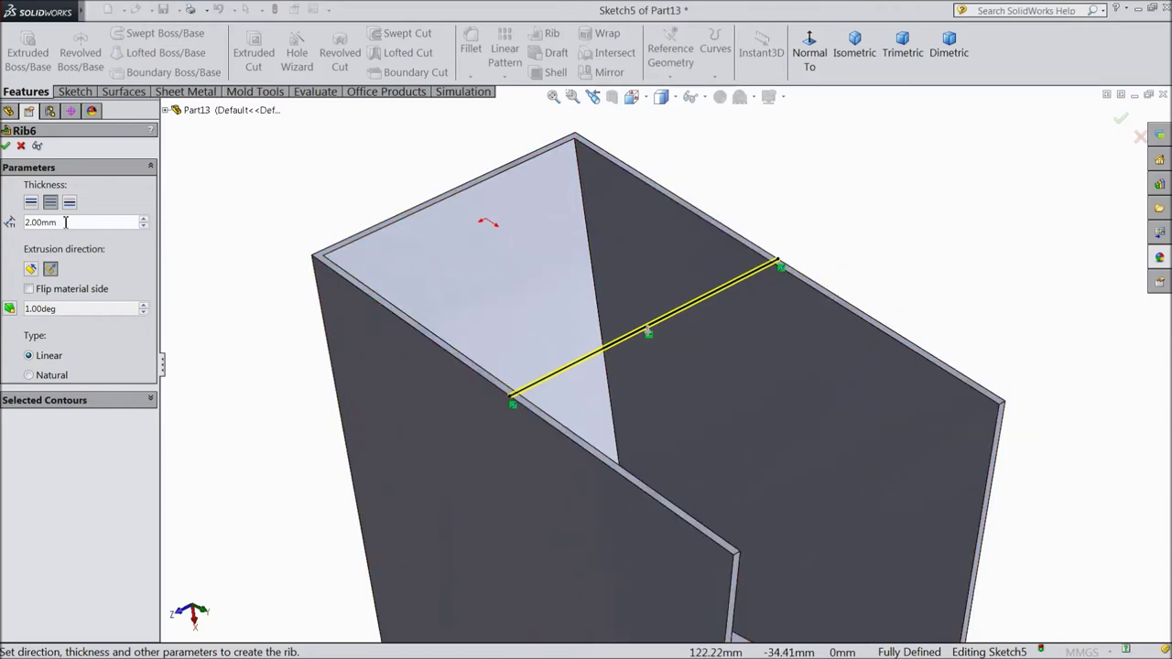
- Set the rib thickness to 5 mm on both sides and create Rib6
type("5")
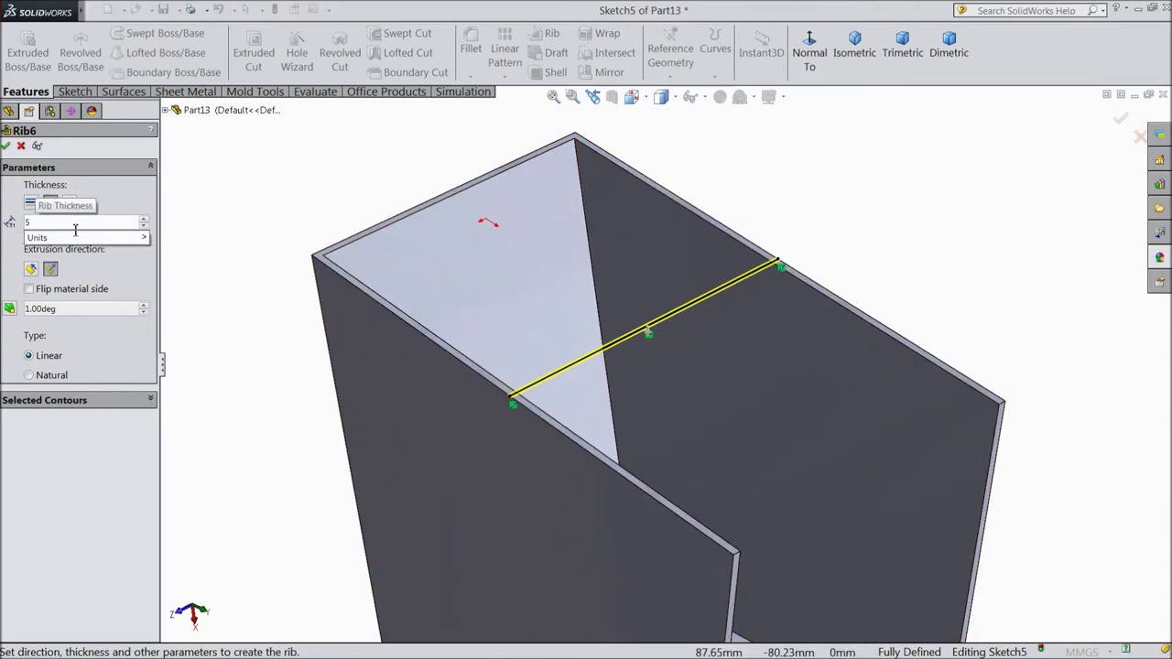
key("Return")
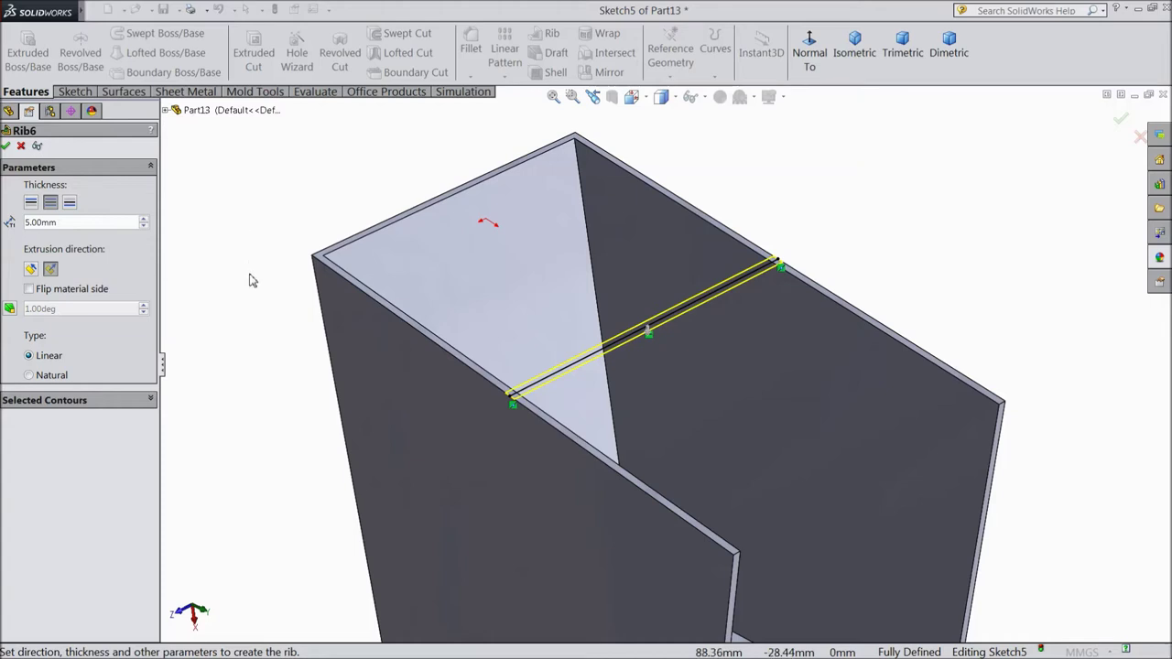
left_click(30, 204)
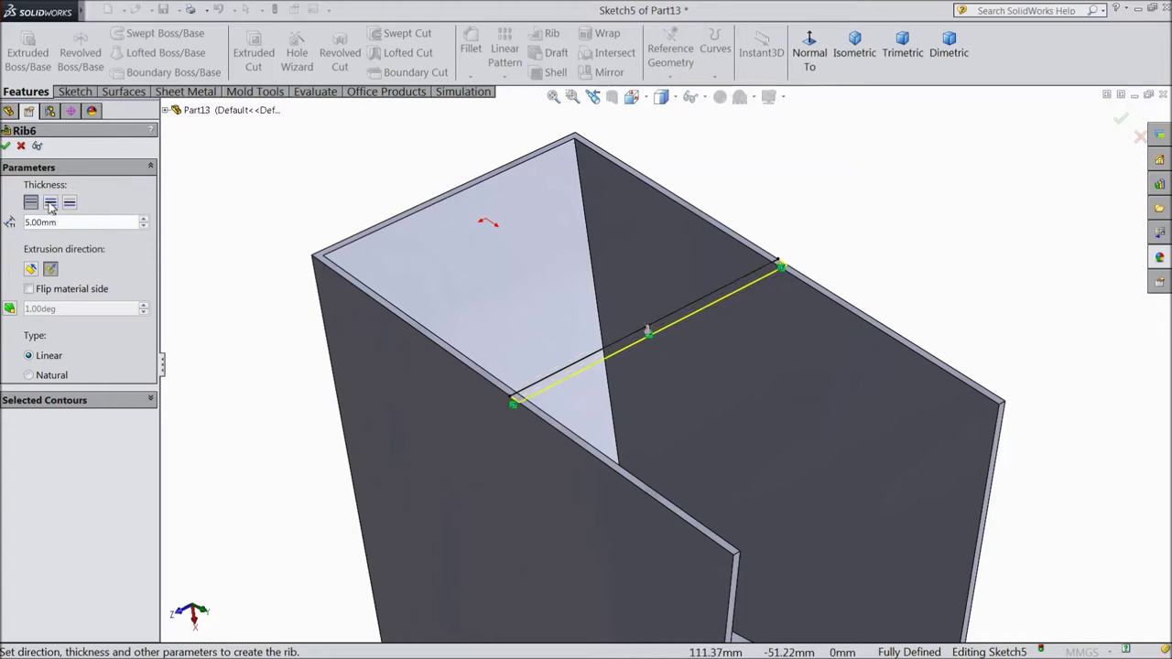
left_click(50, 204)
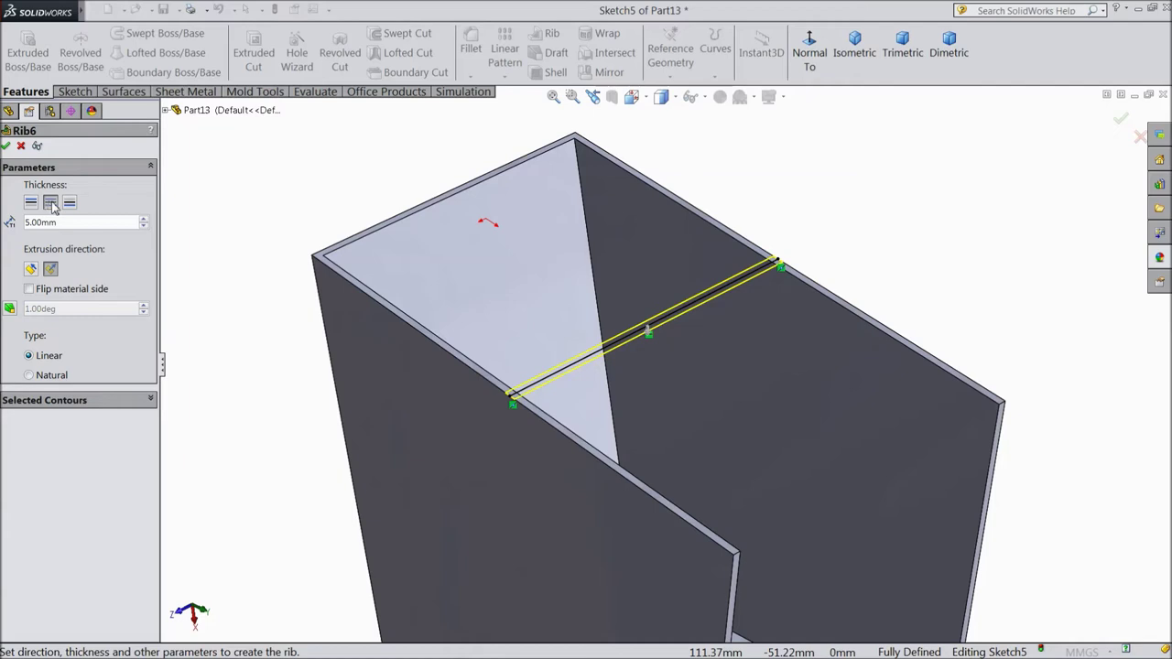
left_click(70, 205)
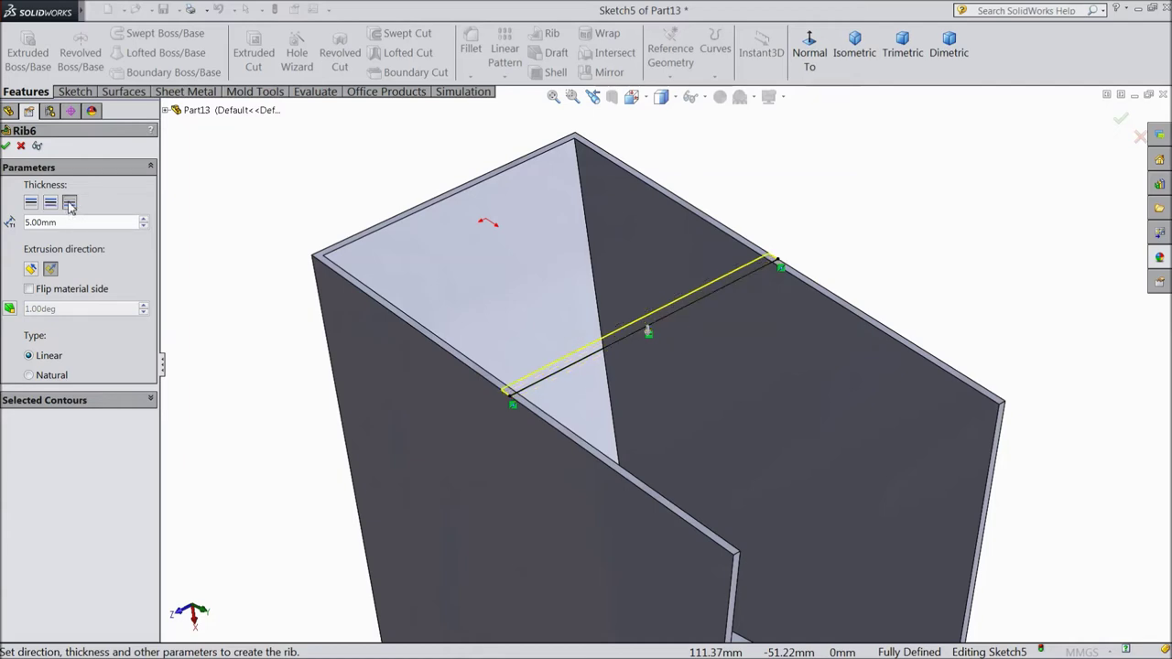
left_click(49, 204)
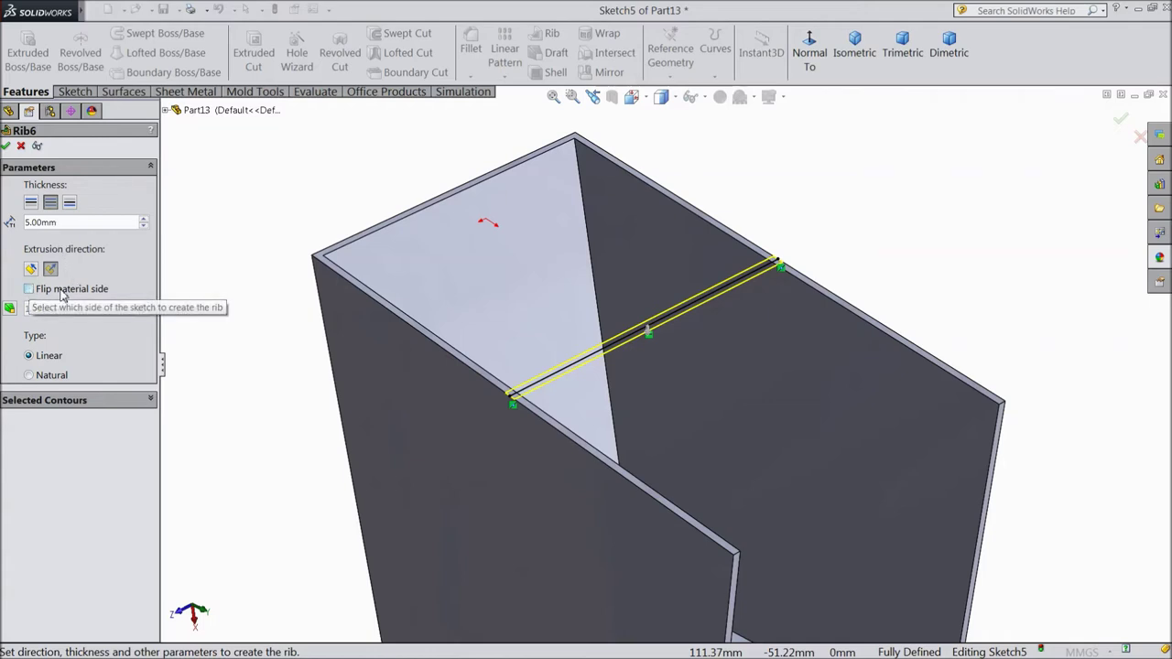
left_click(5, 147)
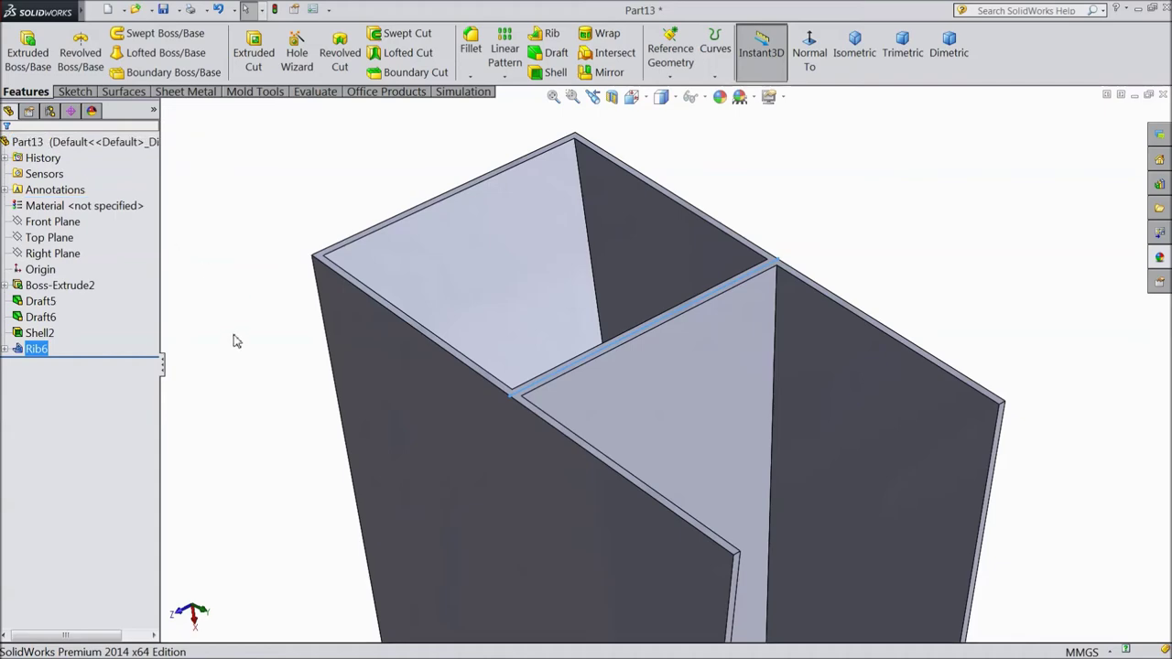
- Fit the view, orbit down into the box beside Rib6, and select the top rim face
key("f")
mouse_move(296, 424)
middle_mouse_down()
mouse_move(285, 587)
mouse_move(287, 552)
mouse_move(384, 434)
mouse_move(296, 491)
middle_mouse_up()
mouse_move(652, 510)
middle_mouse_down()
mouse_move(720, 439)
mouse_move(806, 253)
mouse_move(827, 413)
mouse_move(797, 366)
mouse_move(809, 306)
mouse_move(863, 302)
mouse_move(788, 228)
middle_mouse_up()
scroll(727, 361, "down", 3)
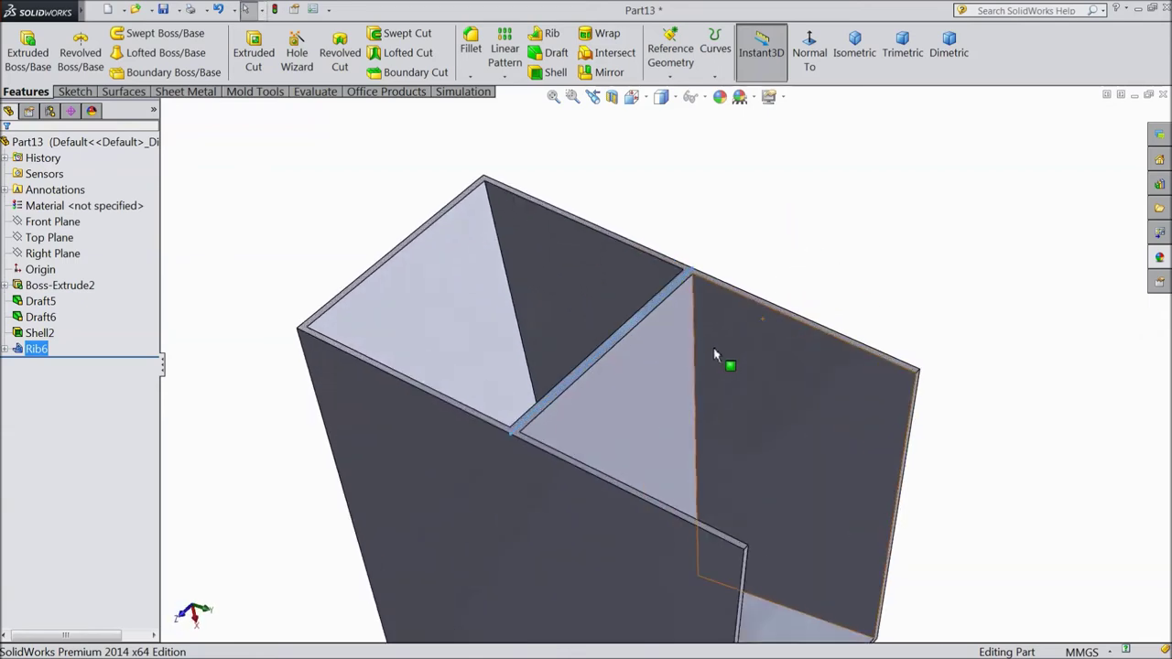
scroll(664, 398, "down", 3)
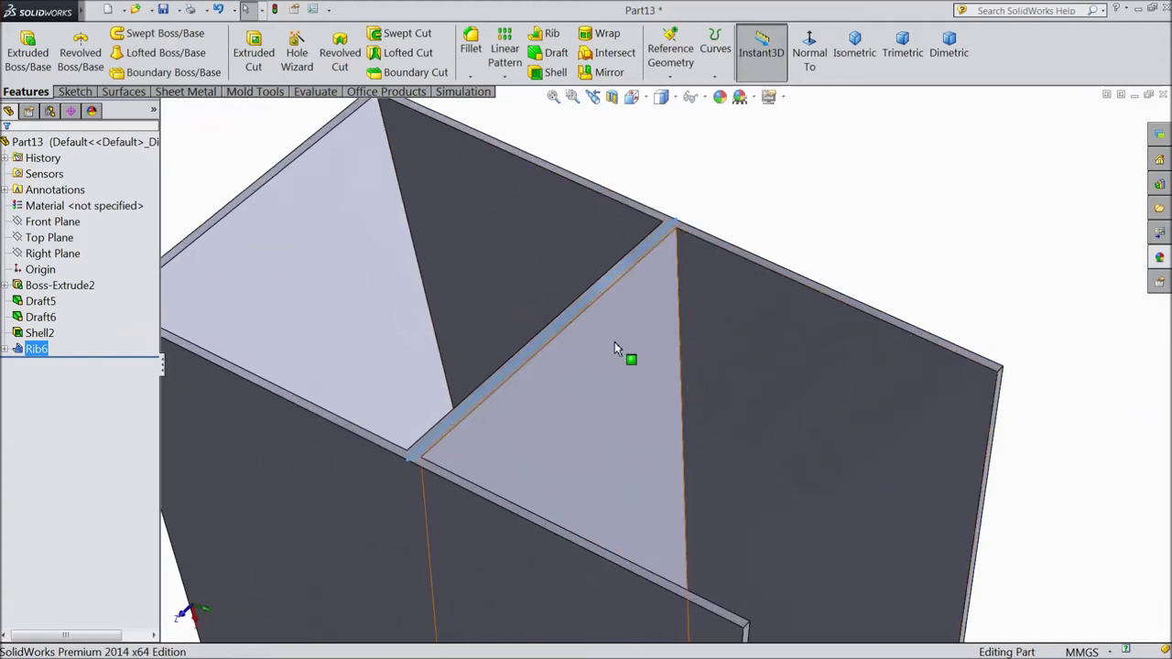
left_click(555, 337)
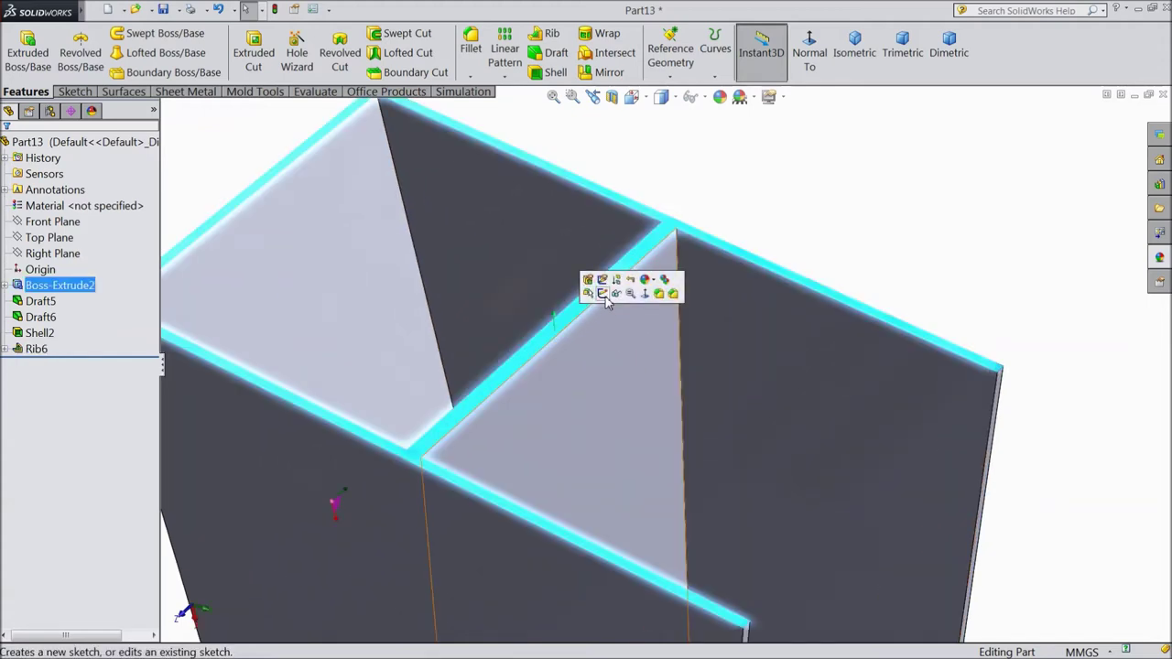
- Sketch a line on the top rim from a side wall to the Rib6 wall
left_click(606, 302)
left_click(75, 92)
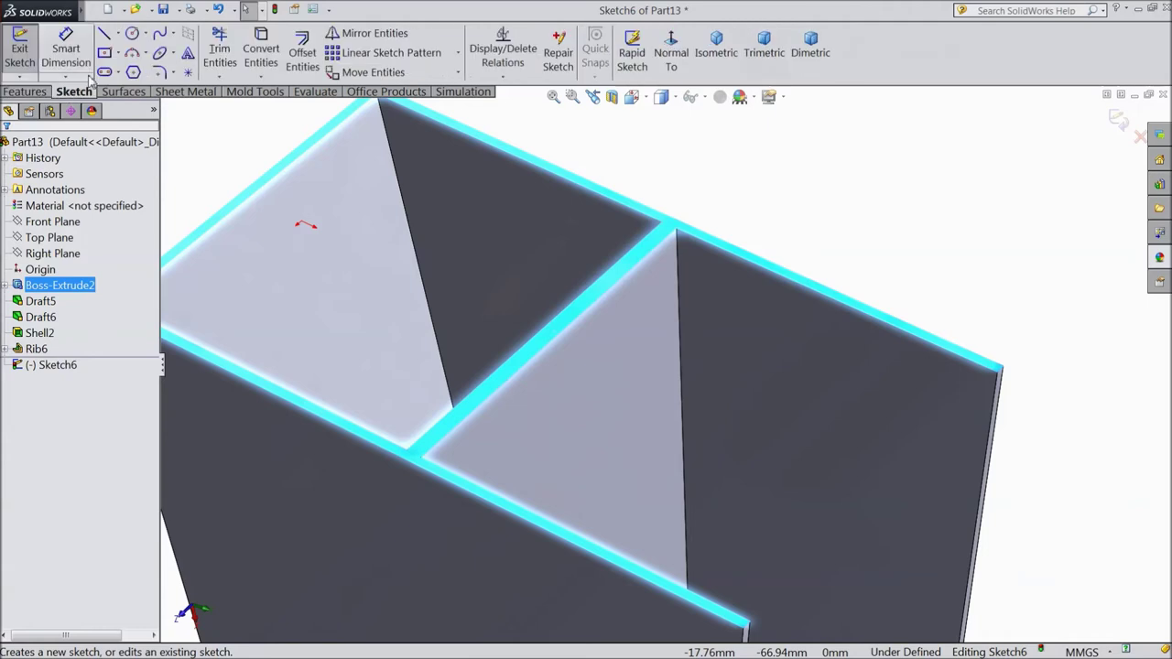
left_click(105, 35)
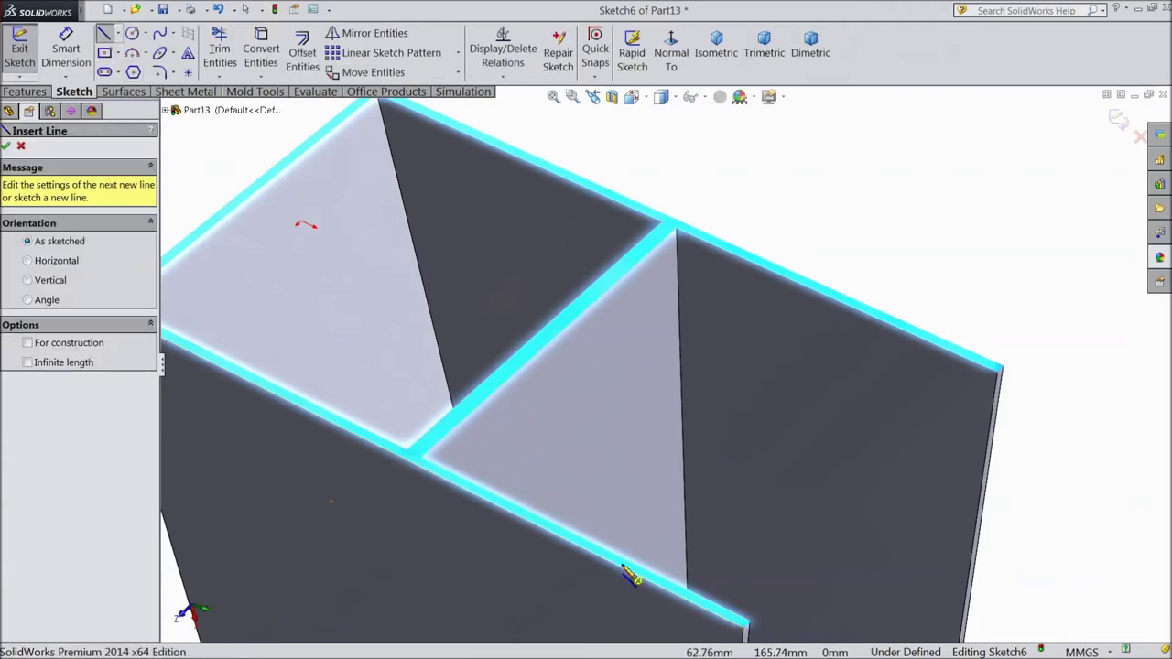
left_click(623, 565)
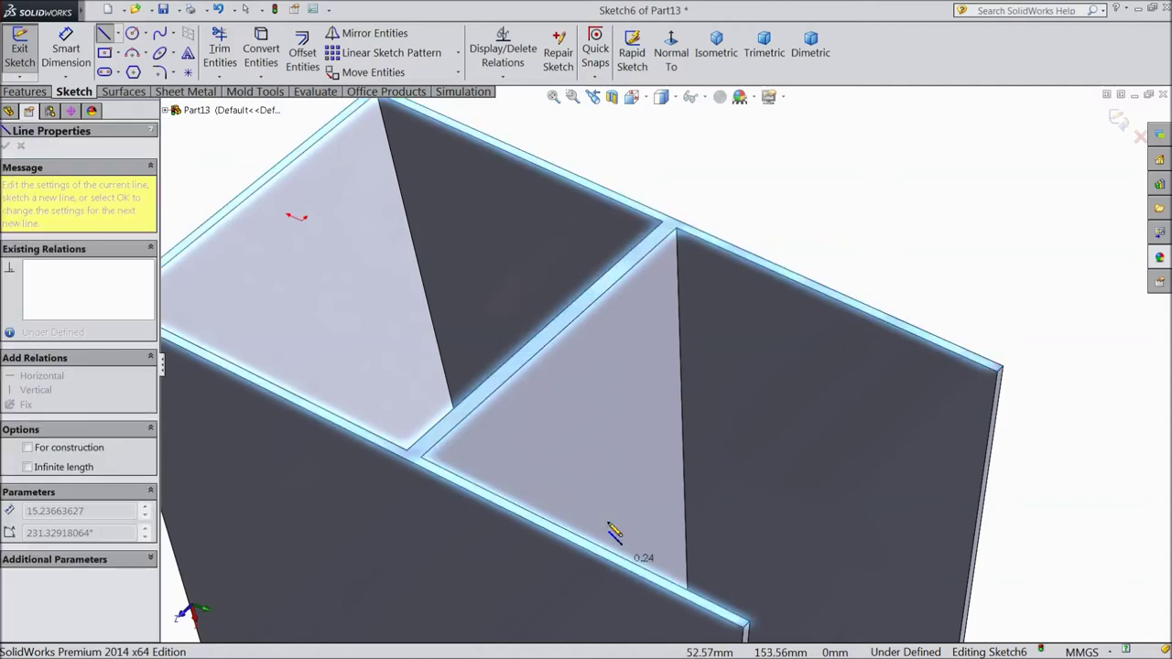
left_click(556, 328)
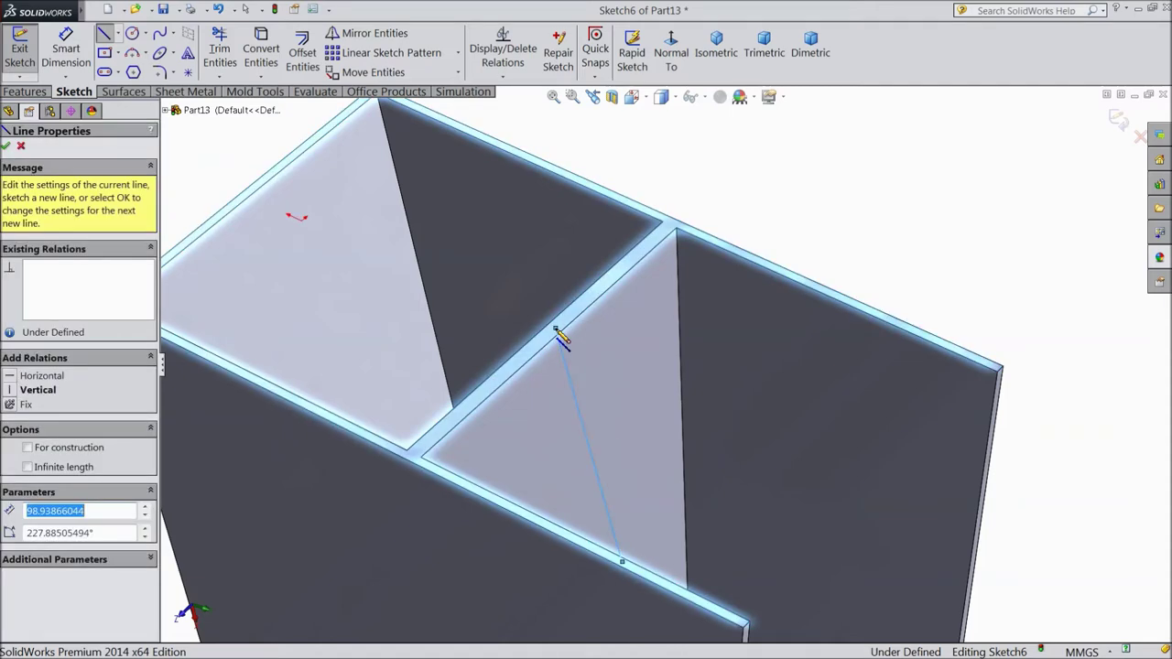
right_click(756, 211)
left_click(790, 125)
mouse_move(793, 129)
middle_mouse_down()
mouse_move(683, 204)
mouse_move(701, 236)
middle_mouse_up()
scroll(568, 261, "down", 3)
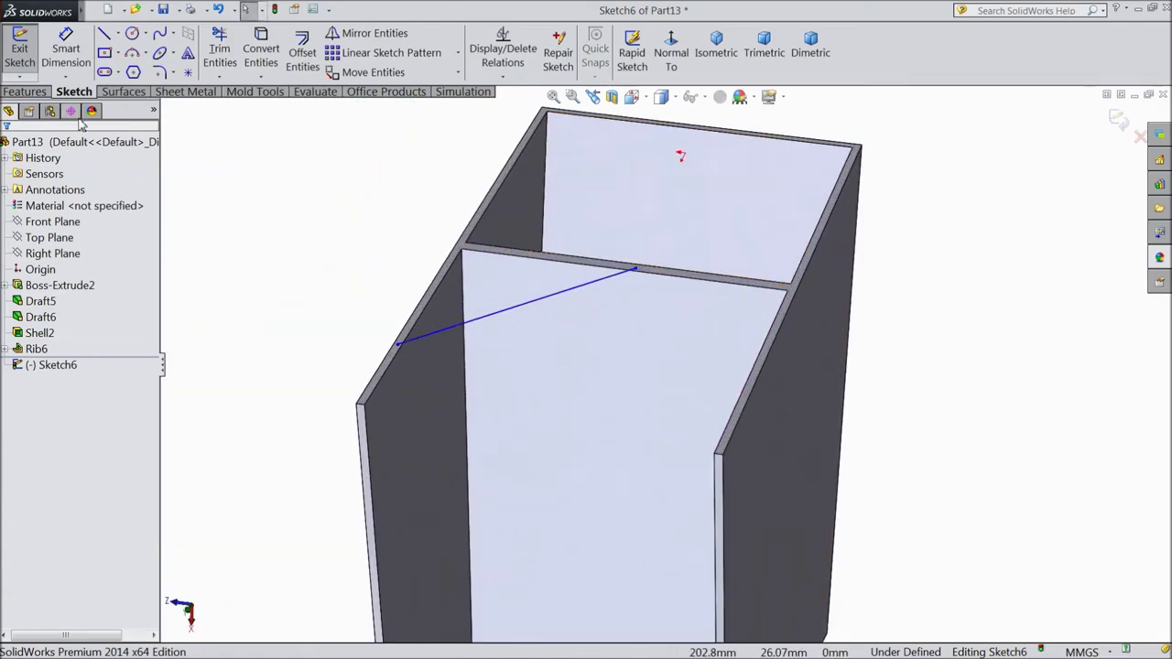
left_click(26, 91)
left_click(552, 36)
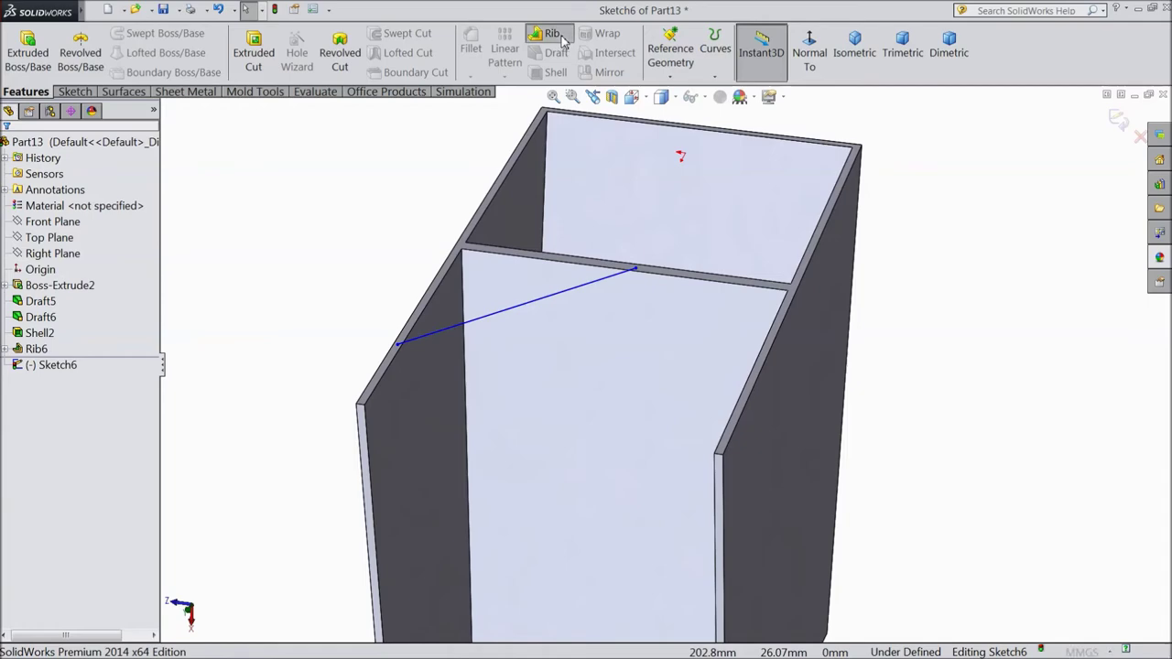
- Create Rib8 at 5 mm from Rib6 to the side wall, with the extrusion reversed into the box
mouse_move(520, 351)
middle_mouse_down()
mouse_move(430, 331)
mouse_move(397, 308)
mouse_move(523, 324)
middle_mouse_up()
scroll(488, 277, "down", 2)
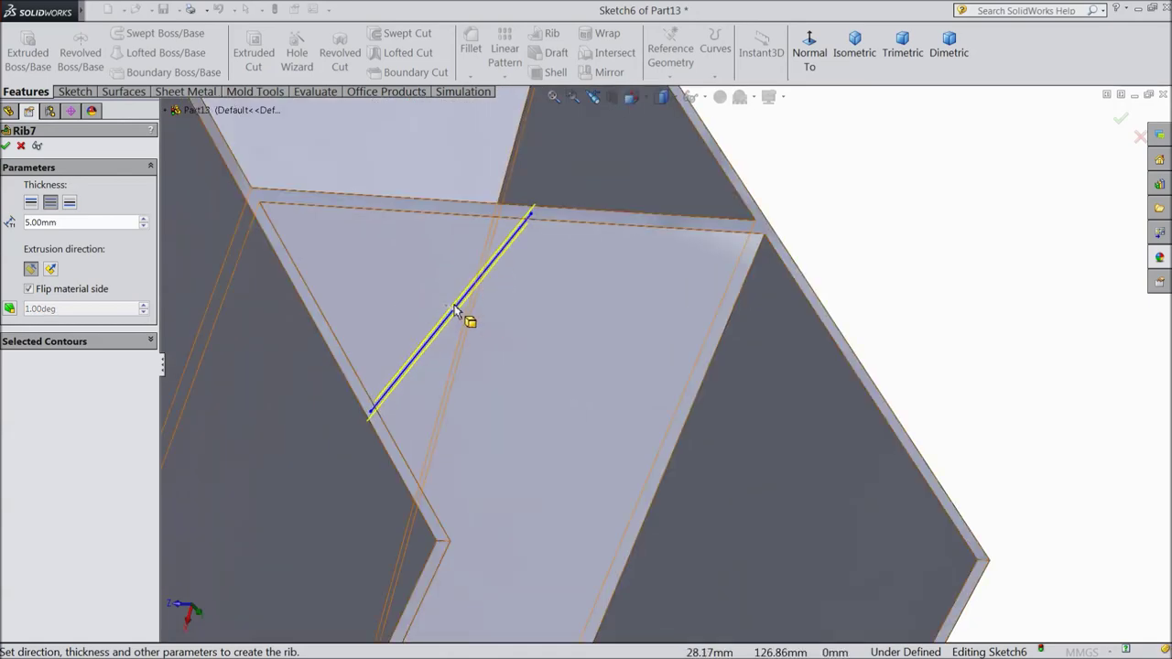
mouse_move(908, 282)
middle_mouse_down()
mouse_move(866, 251)
mouse_move(837, 162)
mouse_move(866, 259)
mouse_move(536, 270)
middle_mouse_up()
left_click(30, 290)
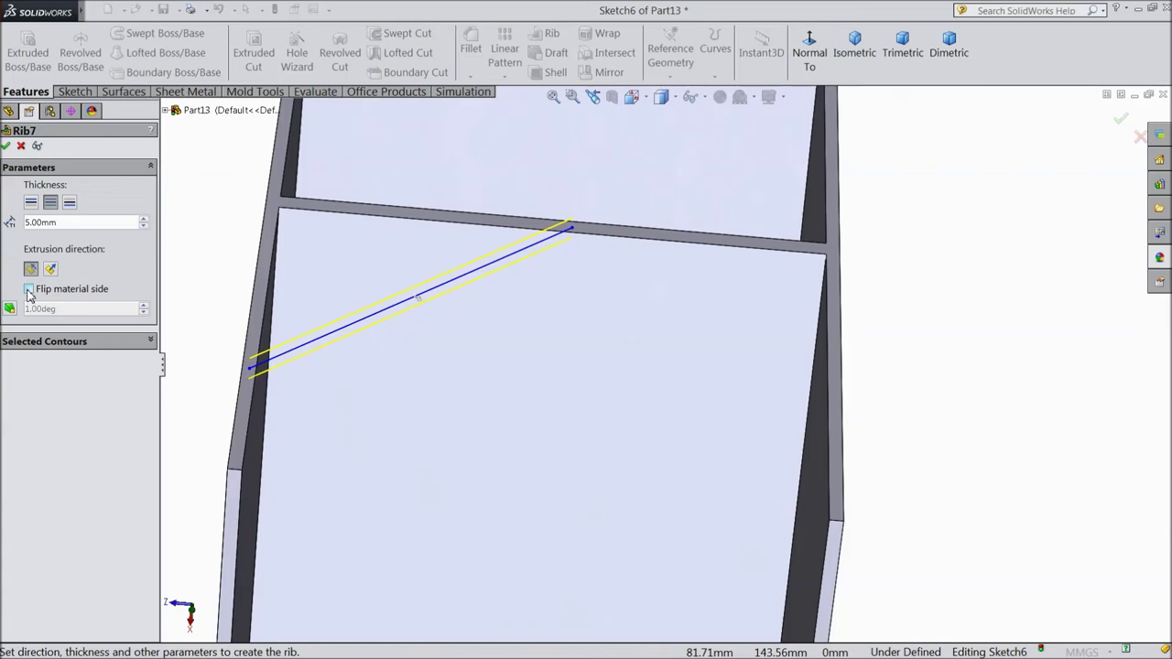
left_click(7, 146)
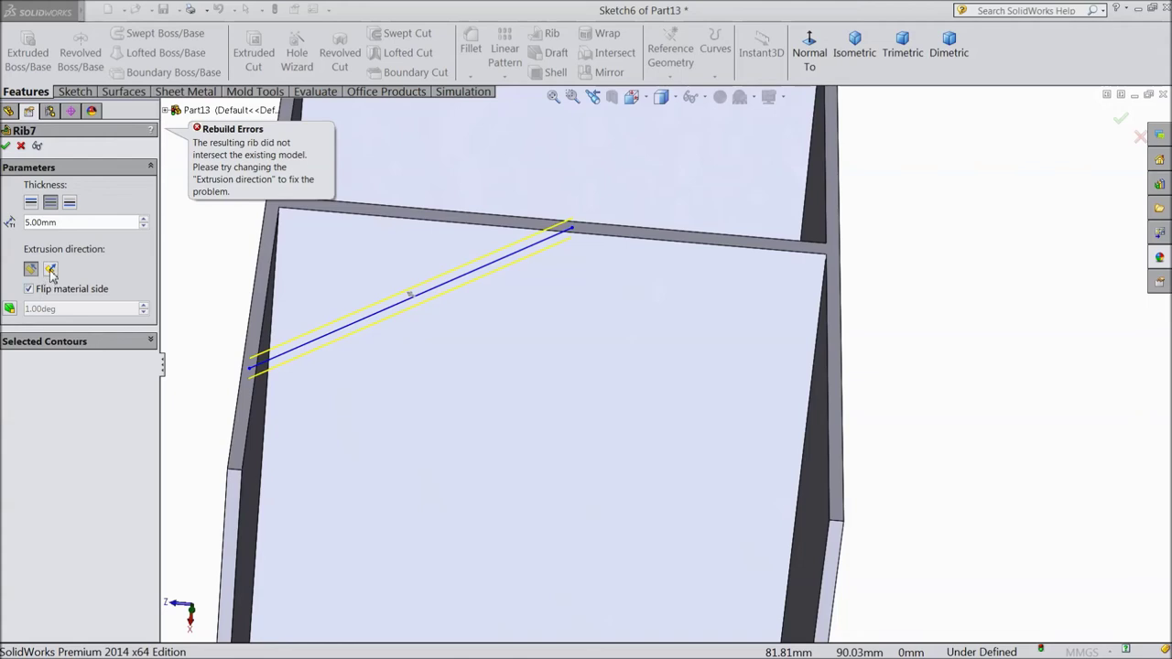
left_click(31, 291)
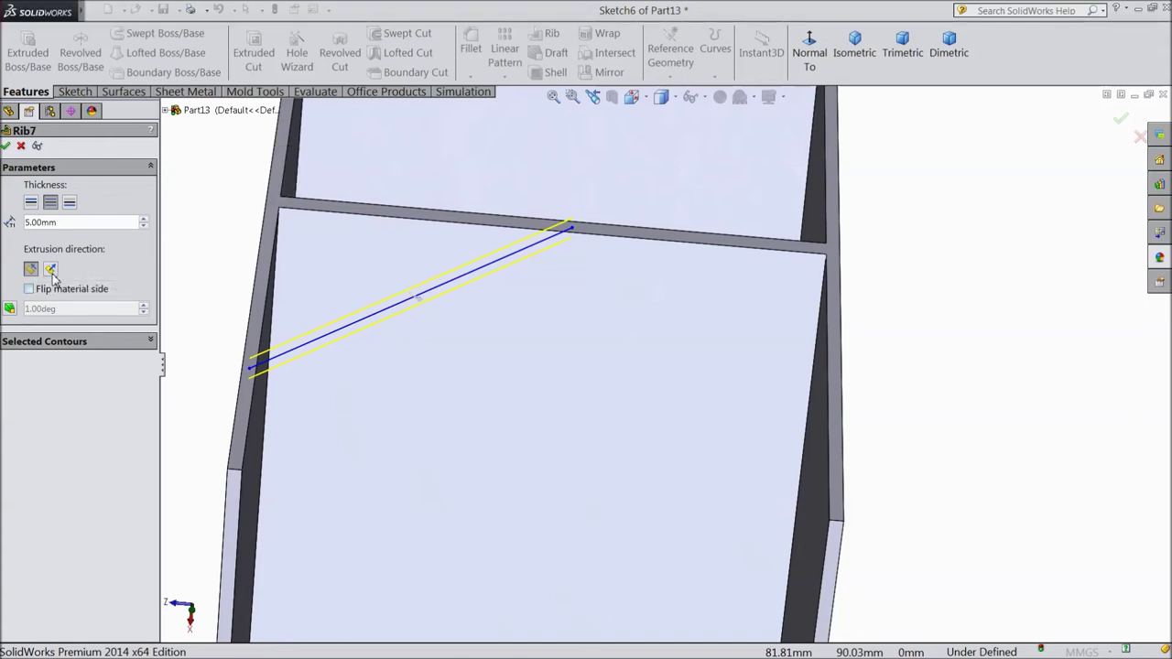
left_click(50, 270)
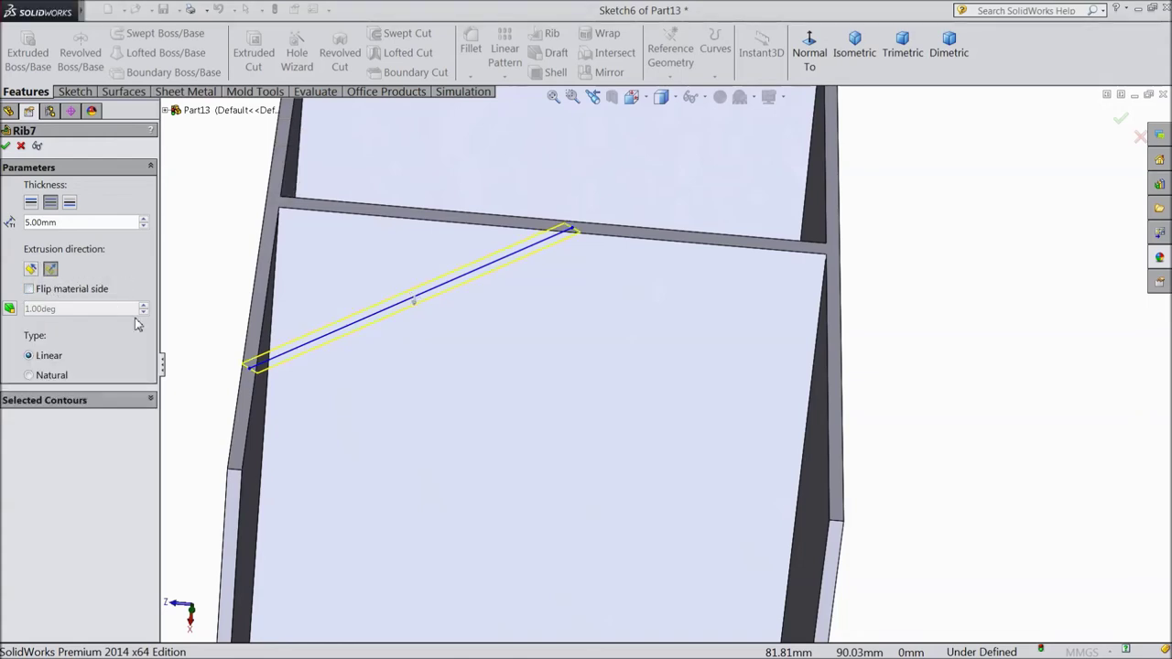
left_click(6, 148)
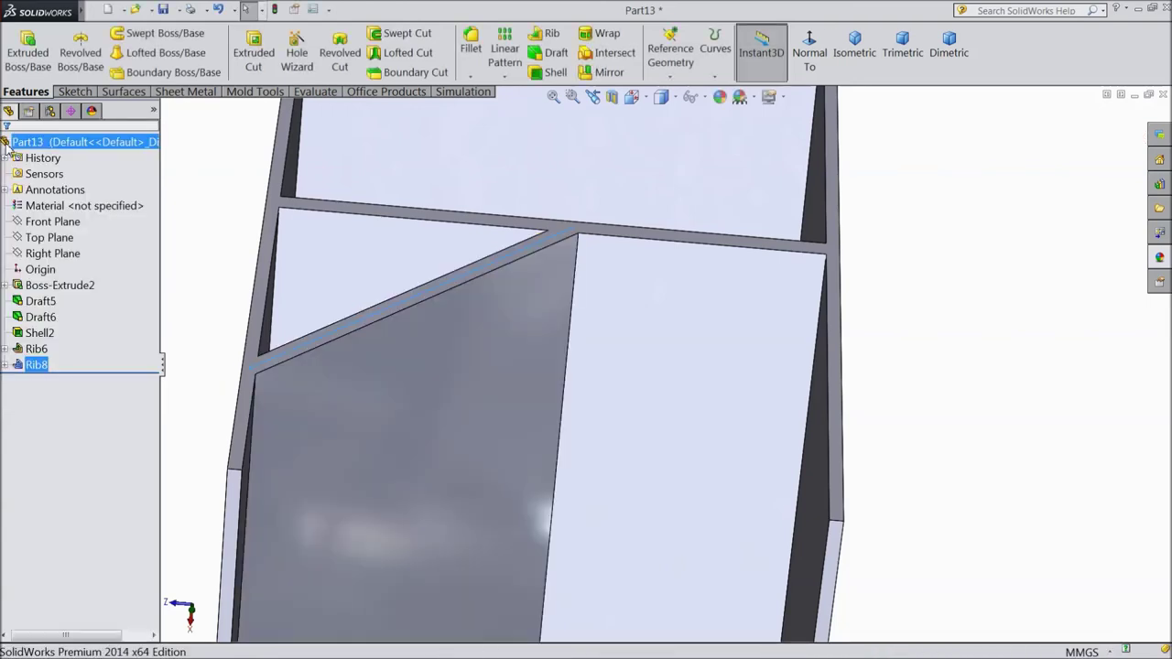
key("z")
left_click(831, 427)
mouse_move(831, 426)
middle_mouse_down()
mouse_move(819, 340)
mouse_move(827, 455)
mouse_move(847, 419)
middle_mouse_up()
mouse_move(651, 422)
middle_mouse_down()
mouse_move(536, 393)
mouse_move(348, 301)
mouse_move(353, 513)
mouse_move(355, 277)
mouse_move(314, 272)
mouse_move(345, 230)
mouse_move(380, 310)
mouse_move(357, 249)
mouse_move(372, 302)
mouse_move(393, 321)
mouse_move(348, 283)
mouse_move(360, 233)
mouse_move(385, 262)
mouse_move(378, 279)
middle_mouse_up()
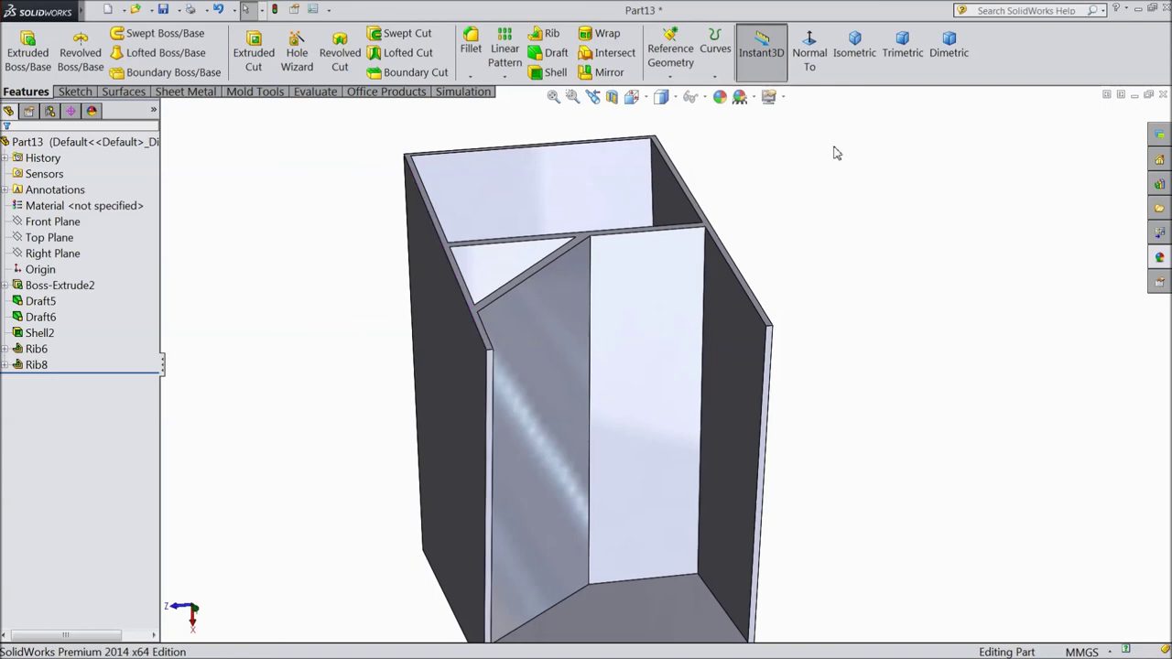
left_click(855, 53)
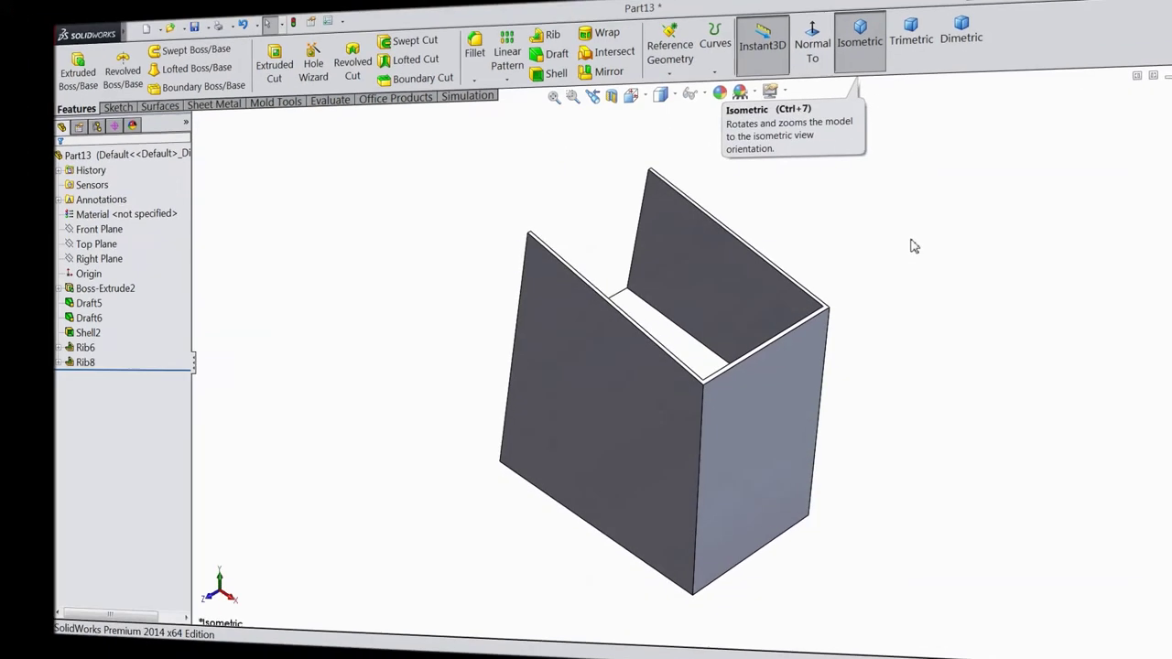